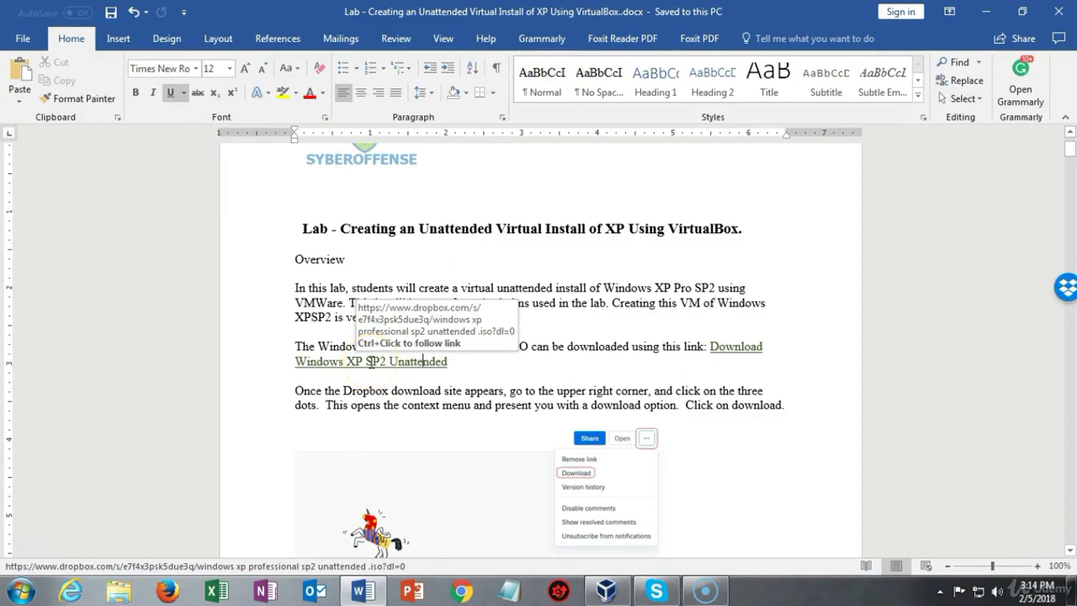
- Follow the lab document's Windows XP SP2 Unattended link and download the ISO from Dropbox, saving it in the Downloads folder
ctrl+click(372, 364)
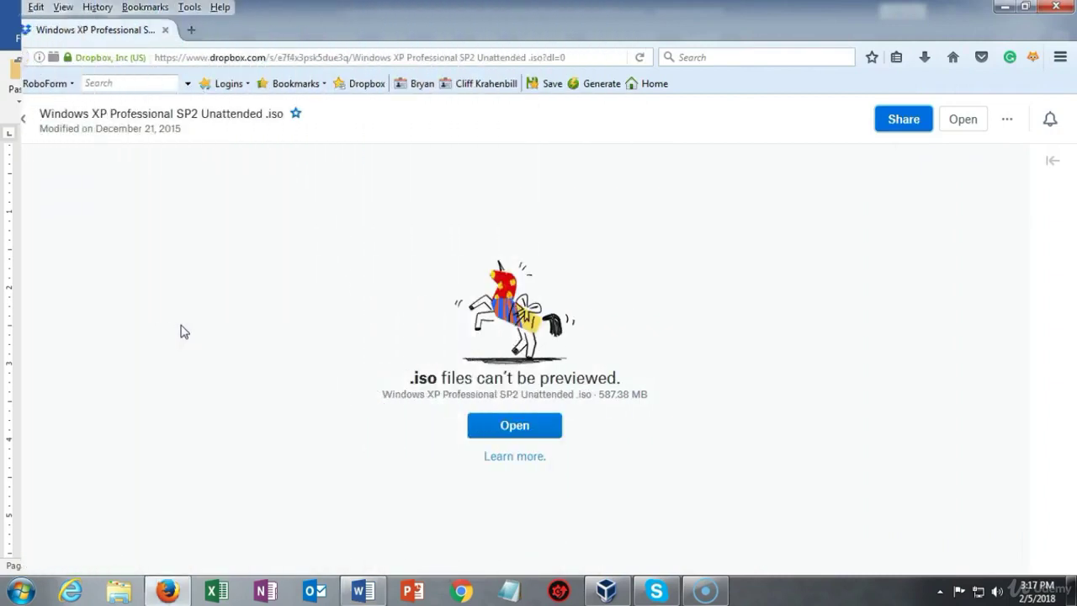
click(170, 335)
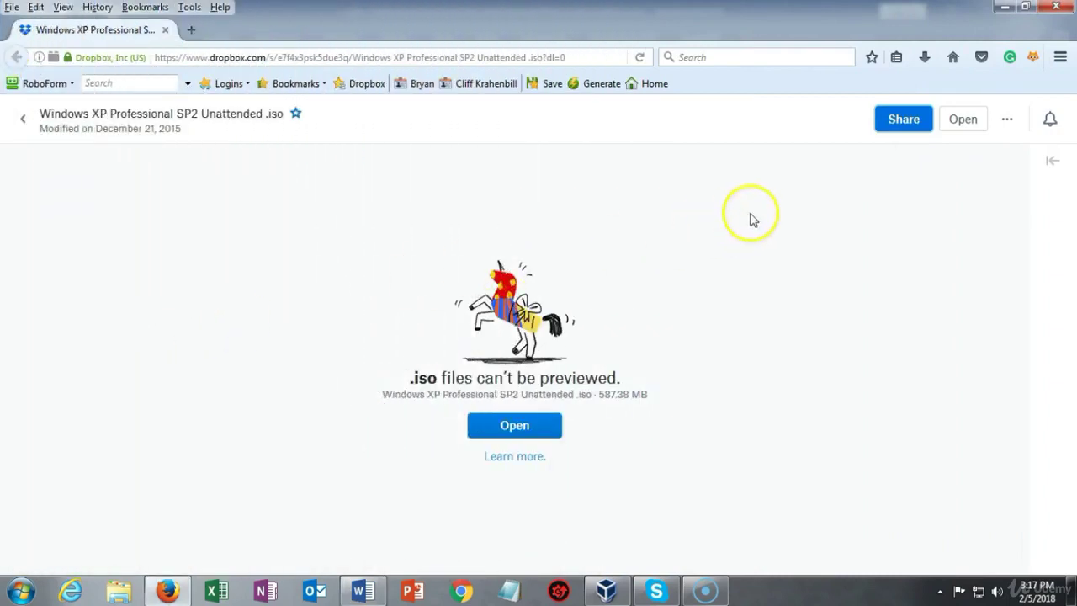
click(1008, 123)
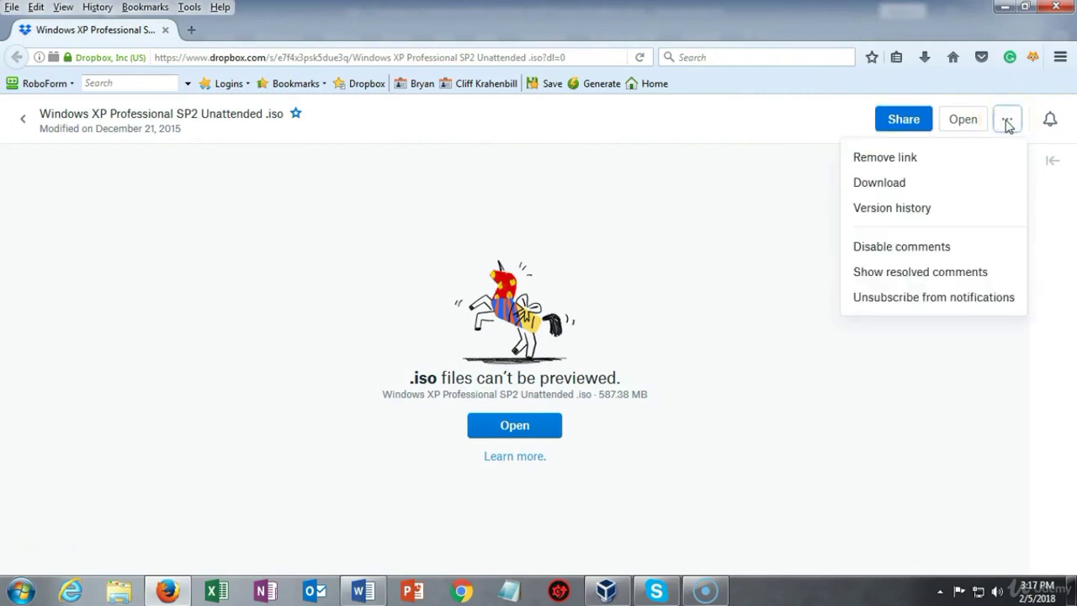
click(879, 183)
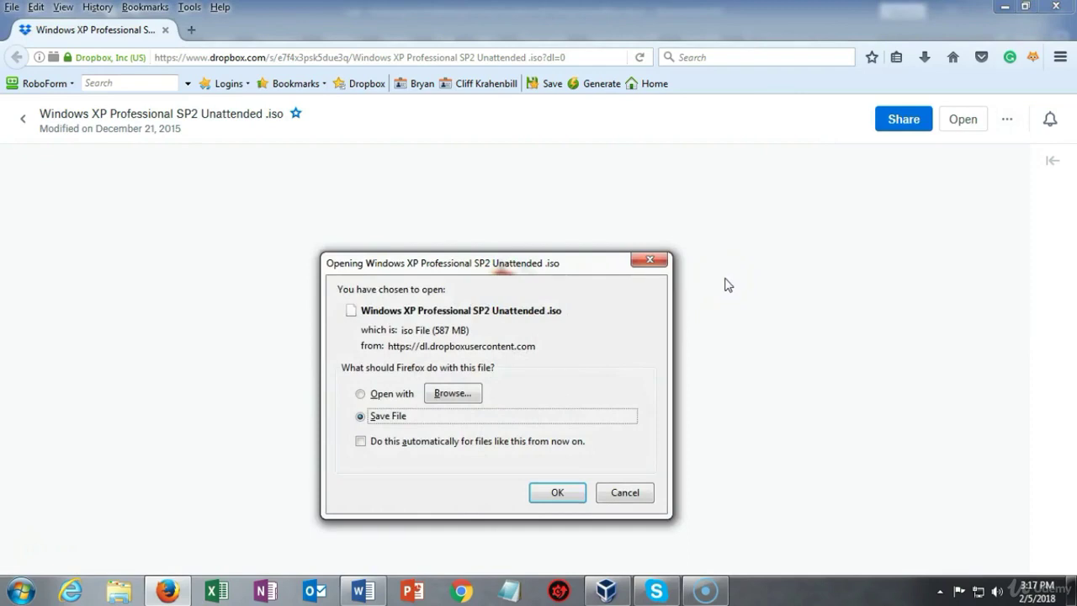
click(556, 494)
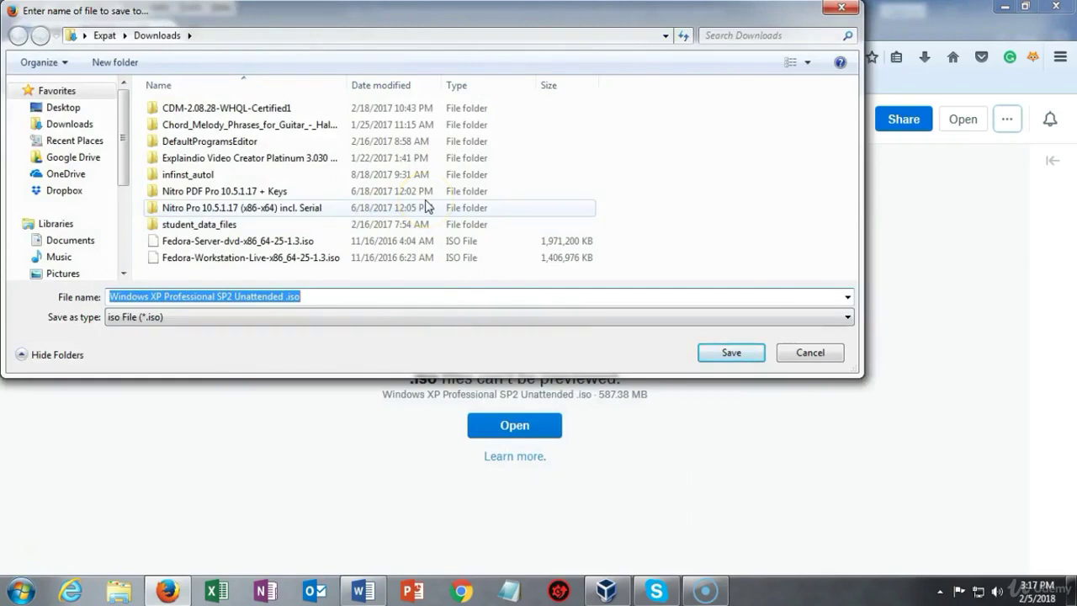
key(Return)
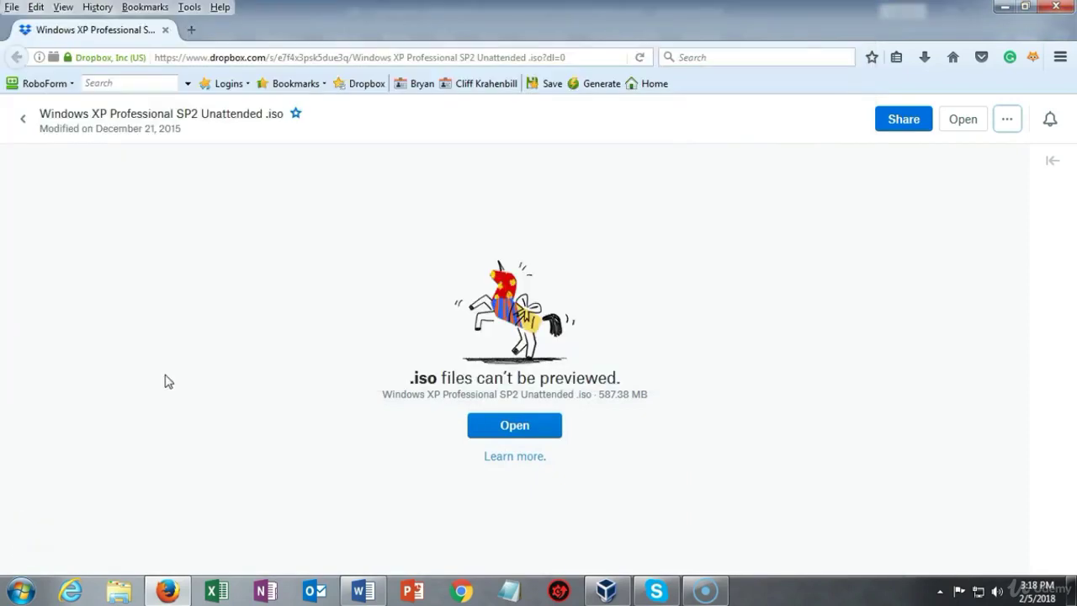
- Switch to VirtualBox and begin a new virtual machine named Windows XP, type Microsoft Windows, version Windows XP (32-bit)
click(610, 594)
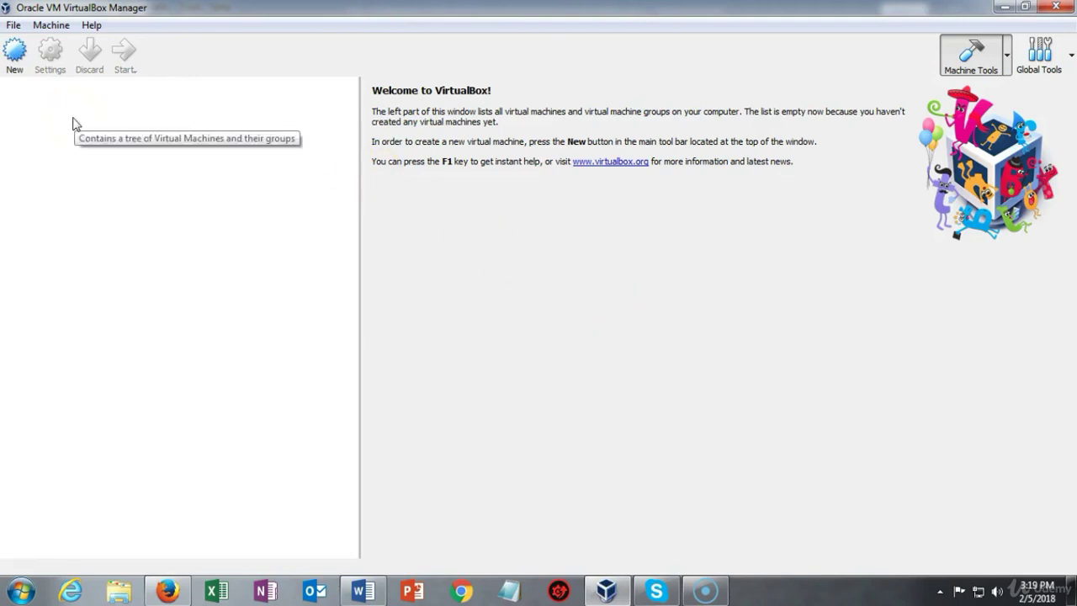
click(13, 52)
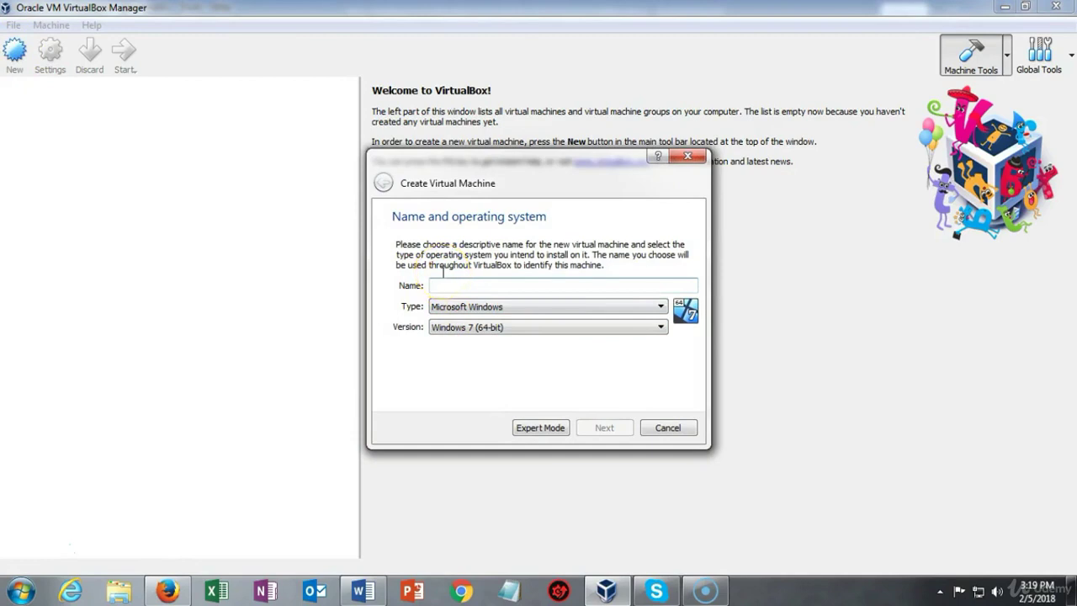
text(Windows XP)
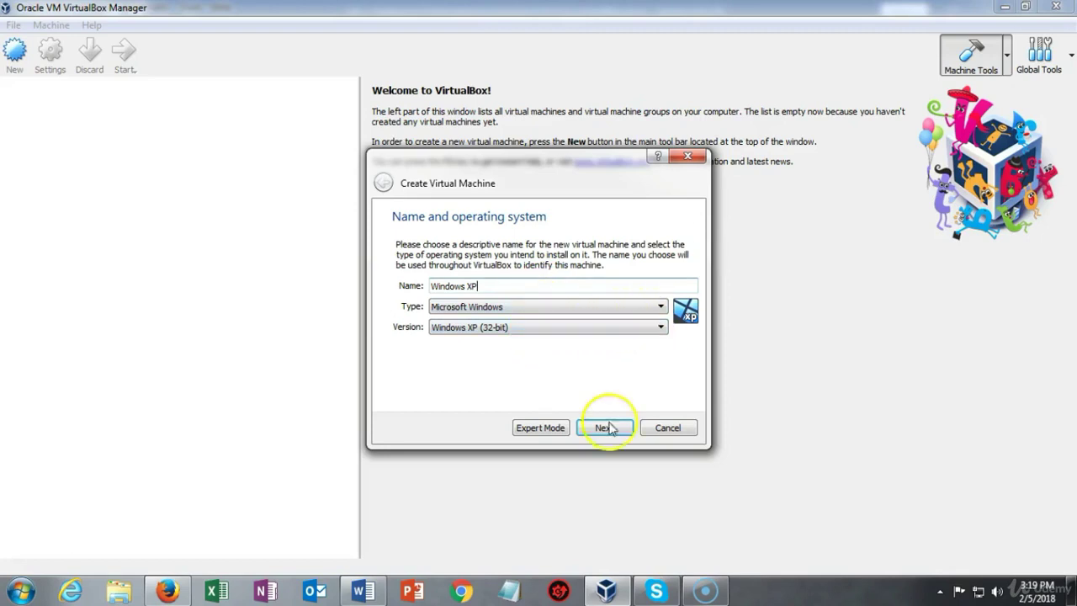
click(661, 308)
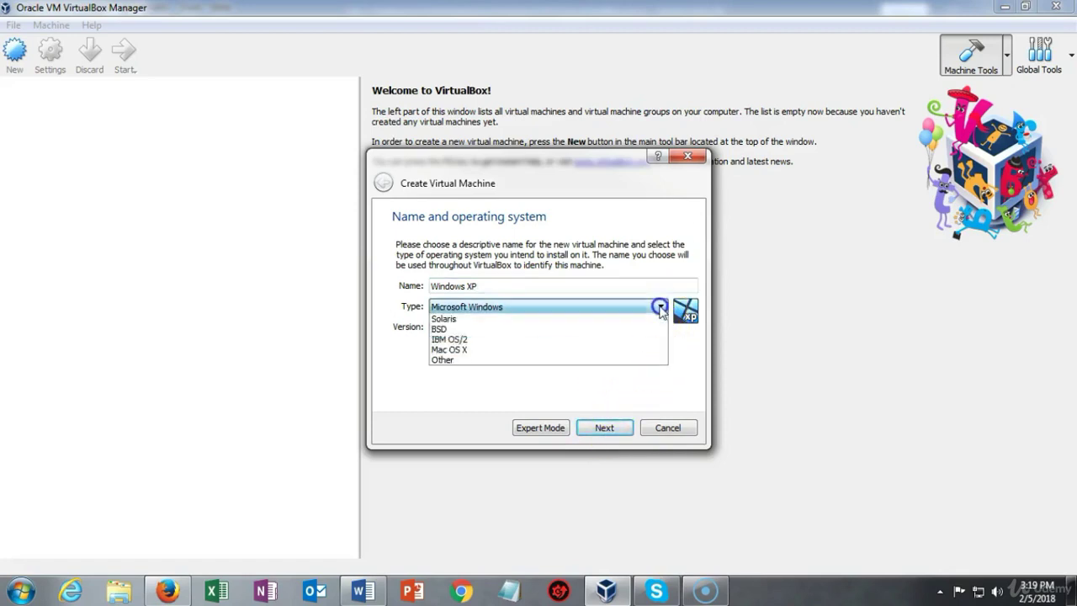
click(657, 328)
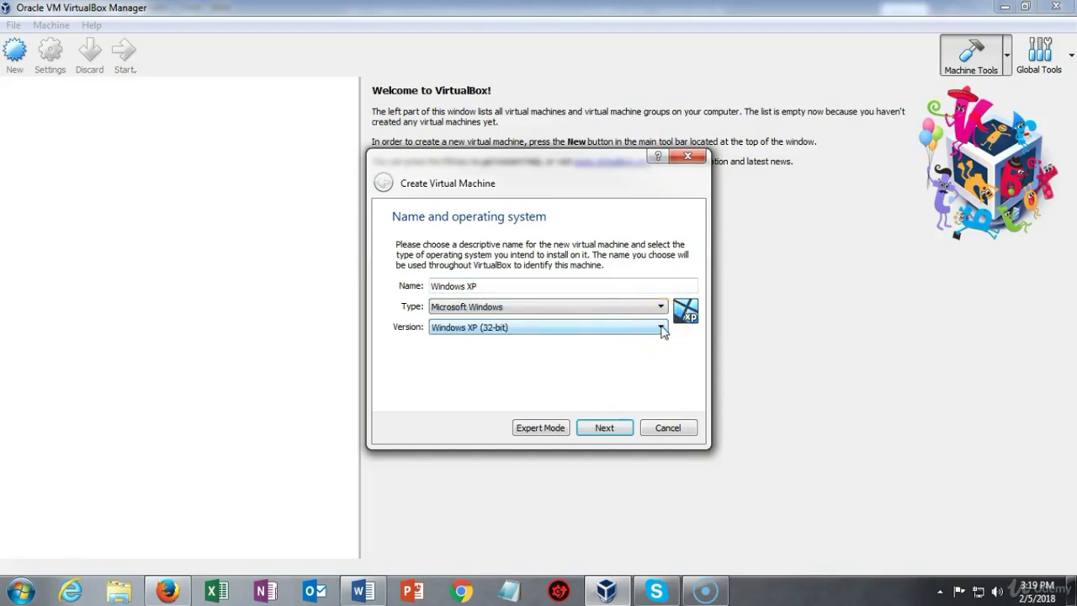
click(661, 328)
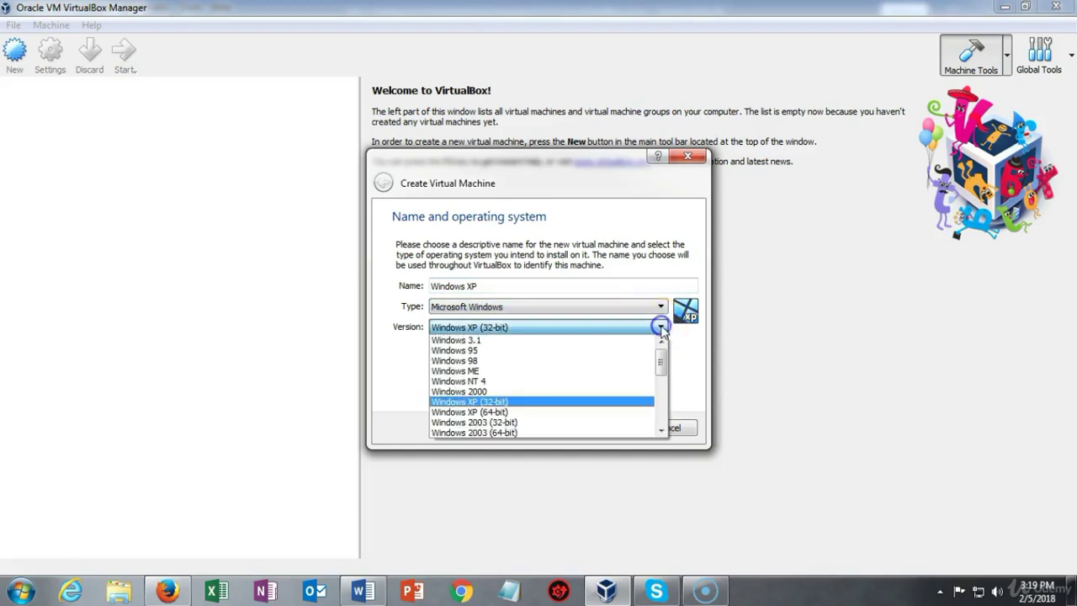
click(553, 401)
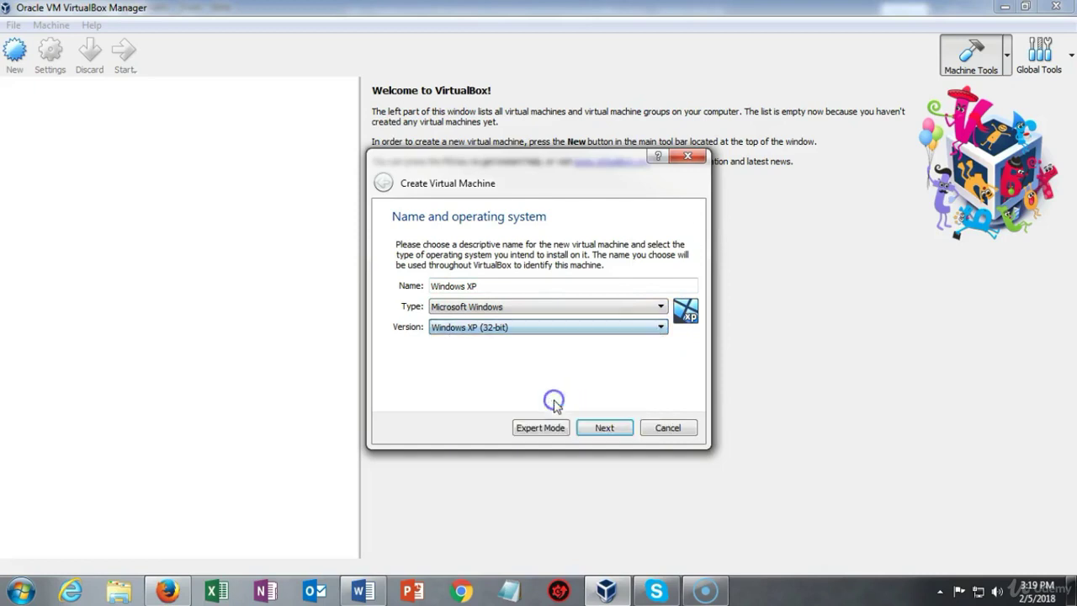
click(602, 428)
- Set the new virtual machine's memory size to 1024 MB
double_click(656, 297)
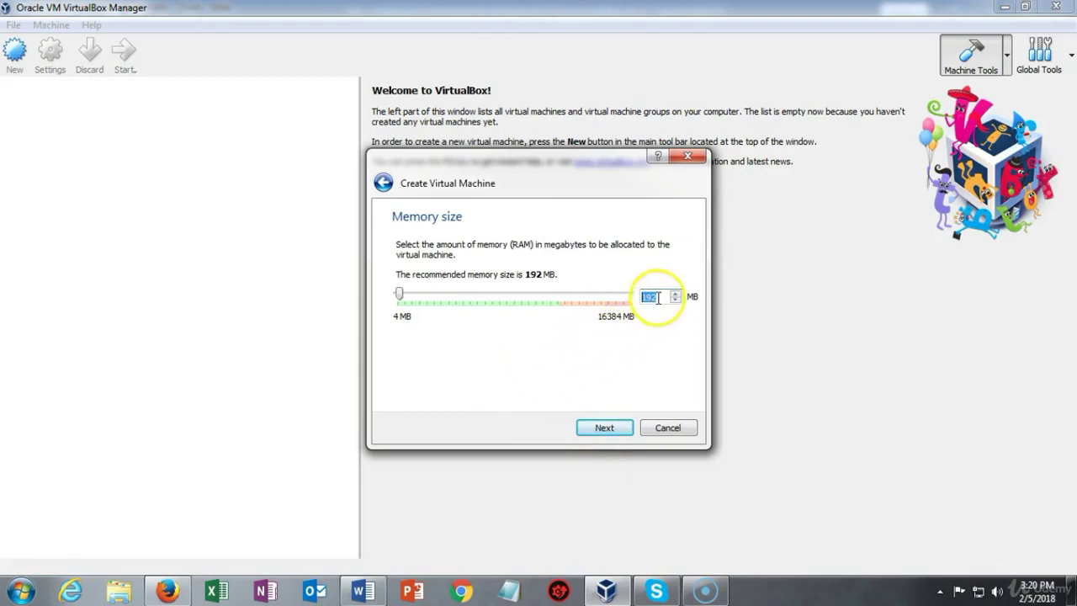
text(1024)
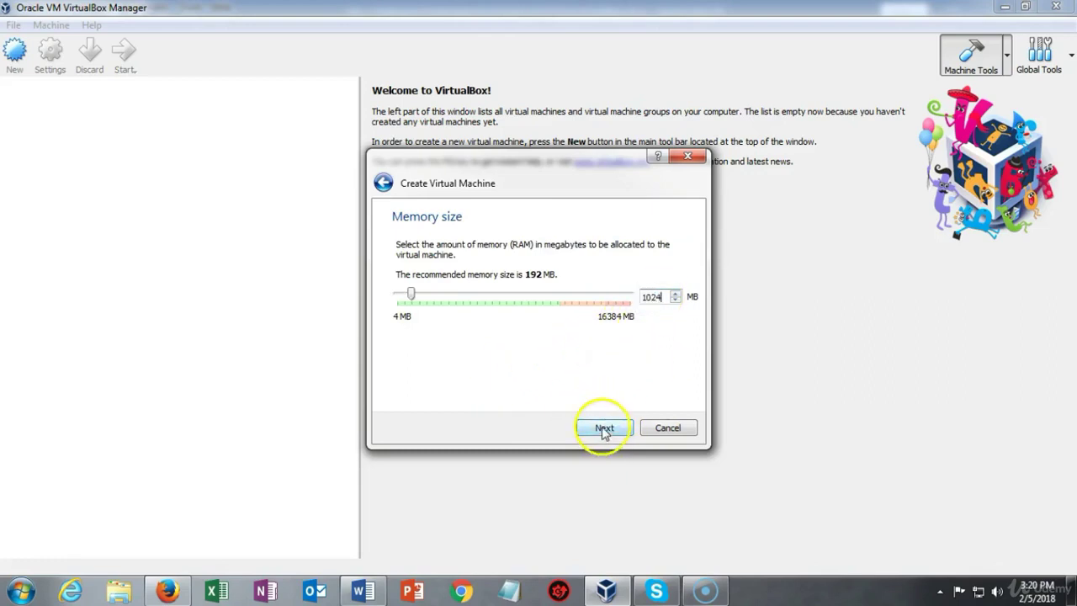
click(603, 429)
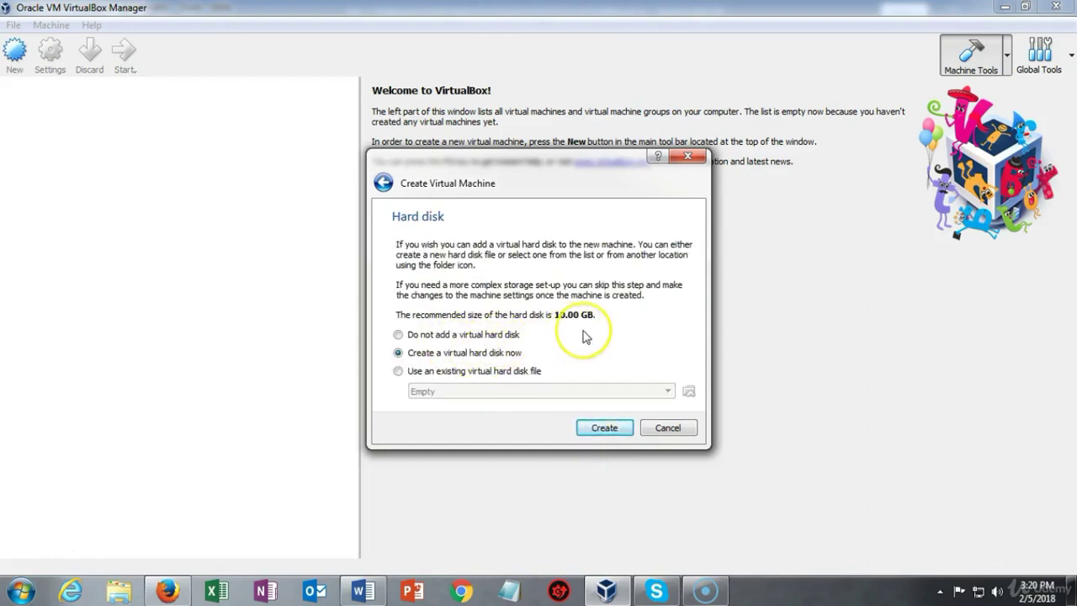
- Create the machine with a new dynamically allocated 10 GB VDI hard disk named Windows XP
click(606, 429)
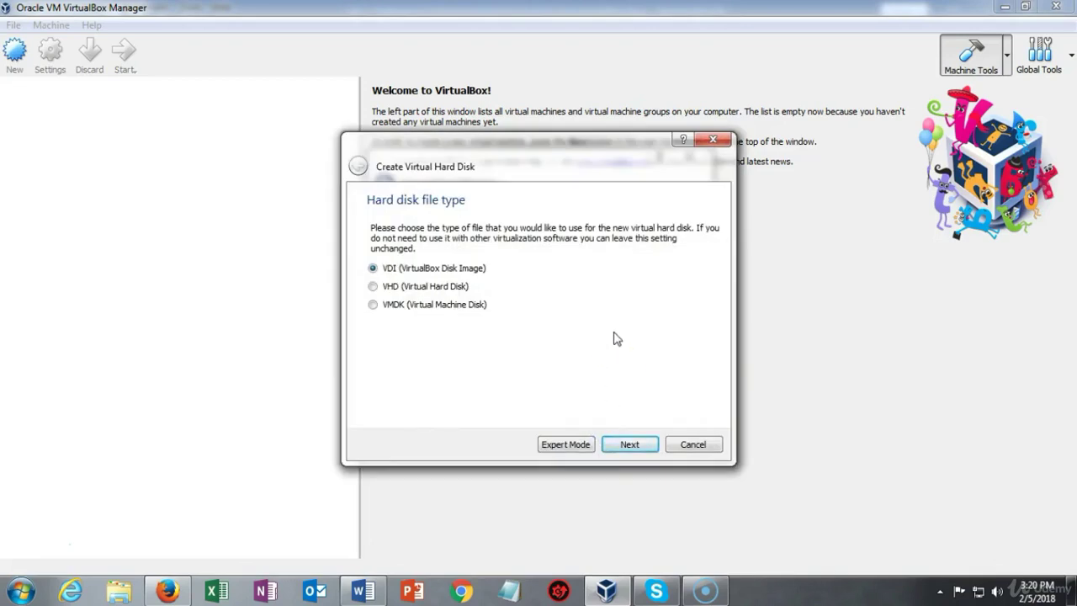
click(590, 295)
click(630, 444)
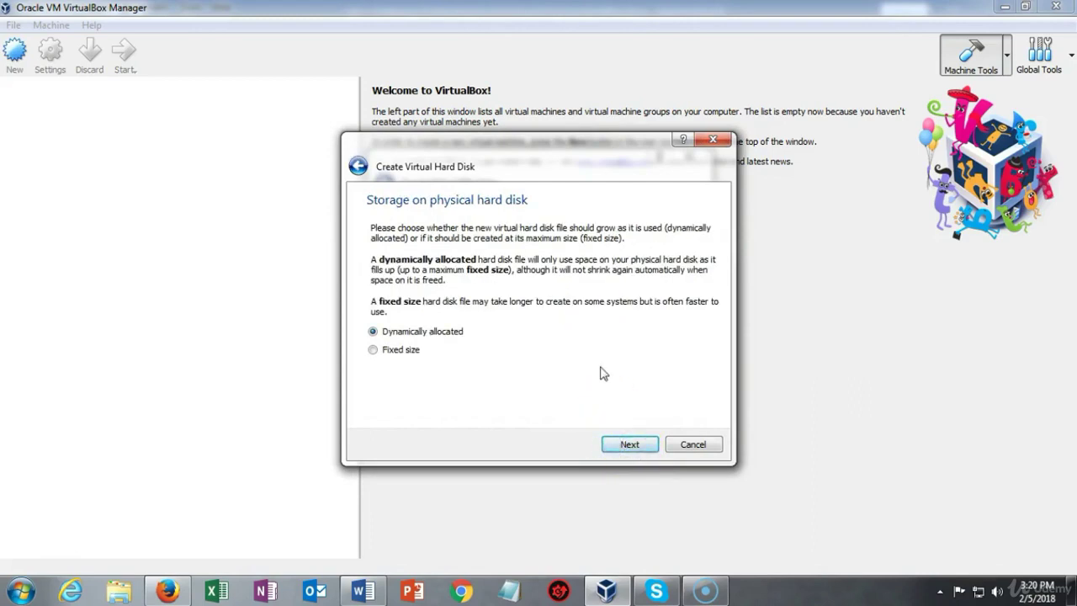
click(623, 444)
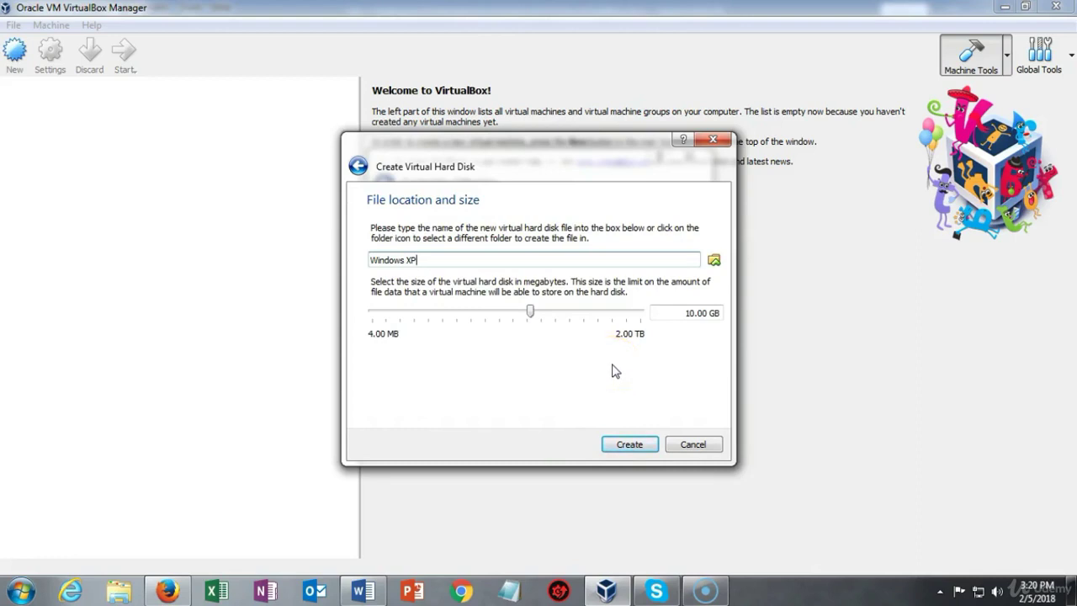
click(630, 445)
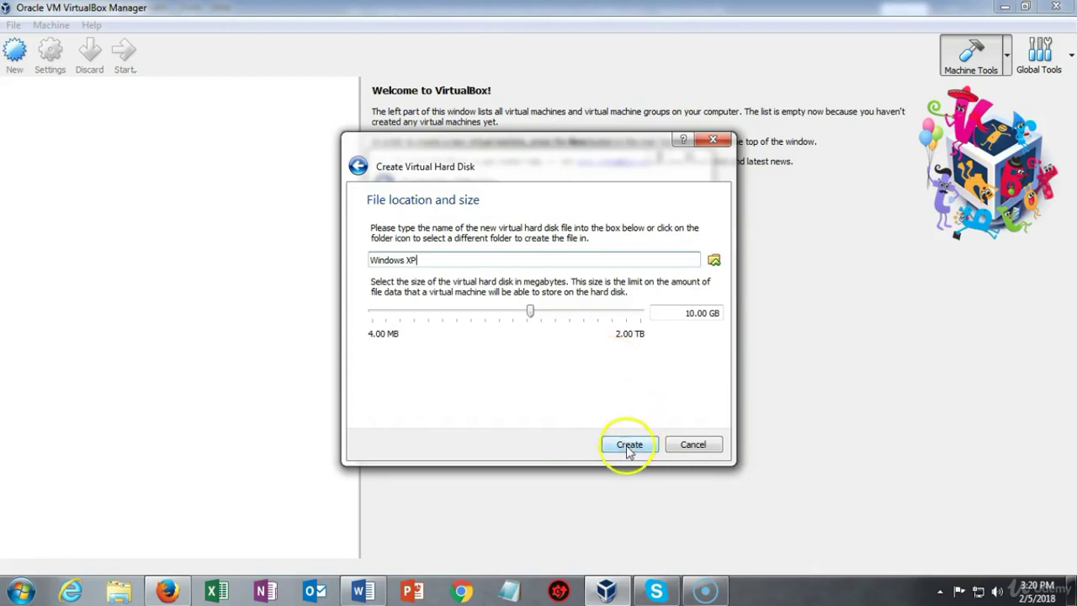
click(629, 446)
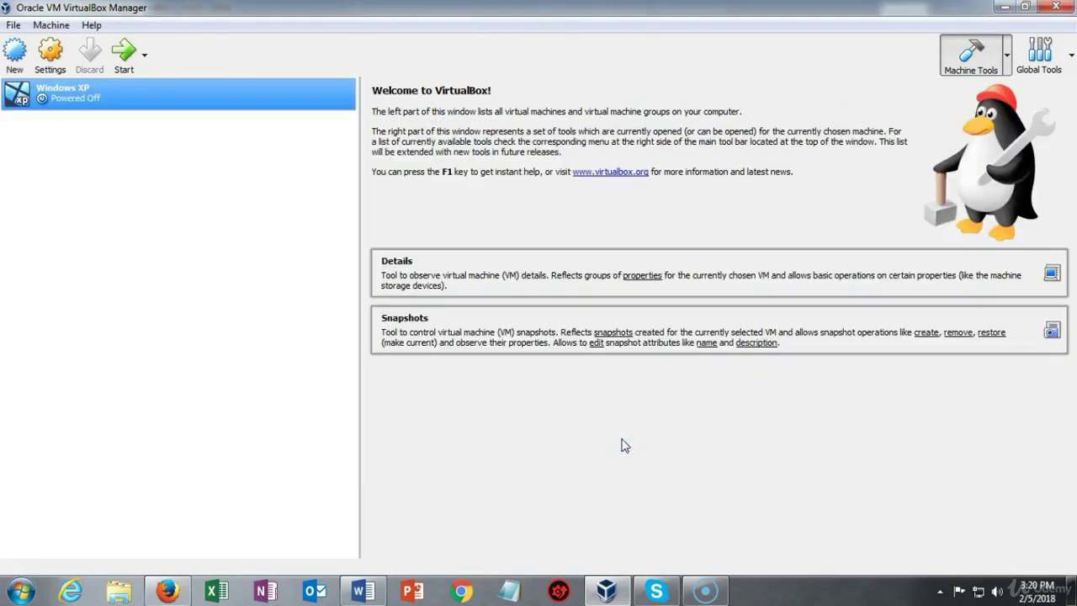
click(627, 441)
- Start the Windows XP machine using Windows XP Professional SP2 Unattended .iso as the start-up disk
click(124, 59)
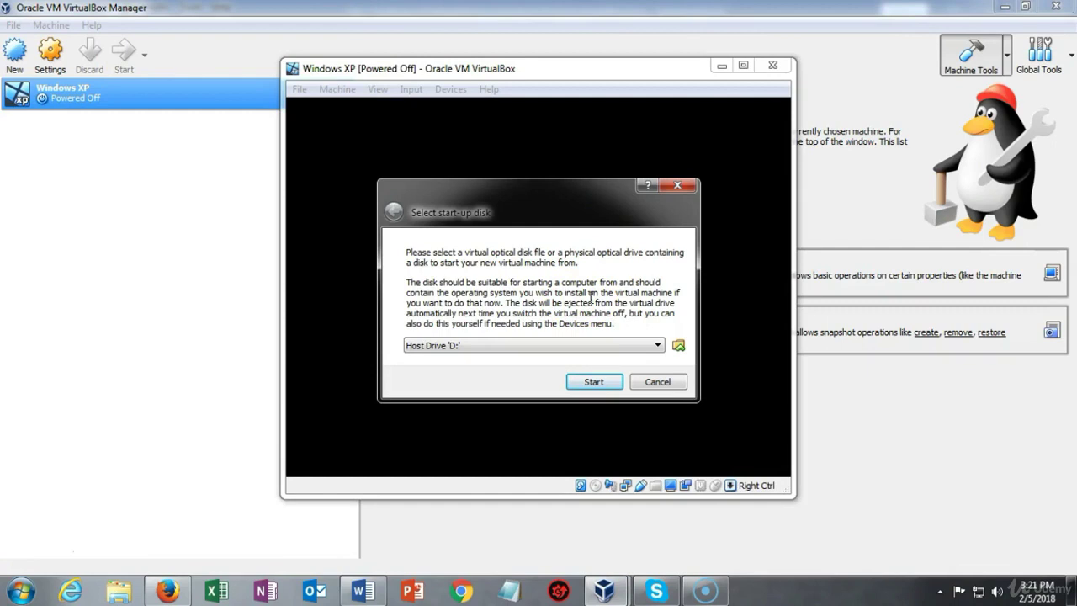
click(679, 346)
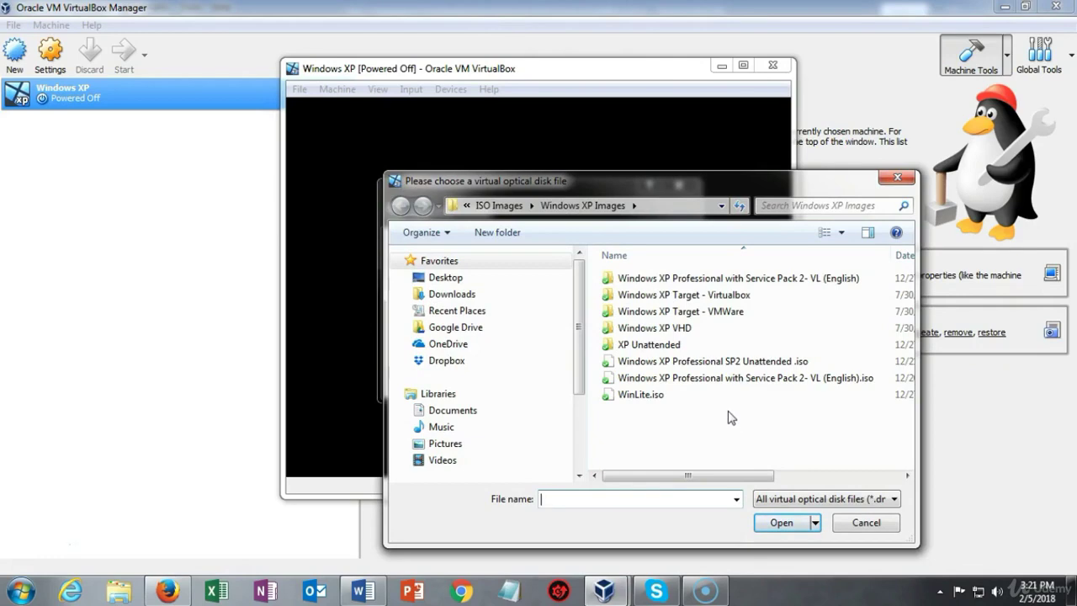
double_click(721, 362)
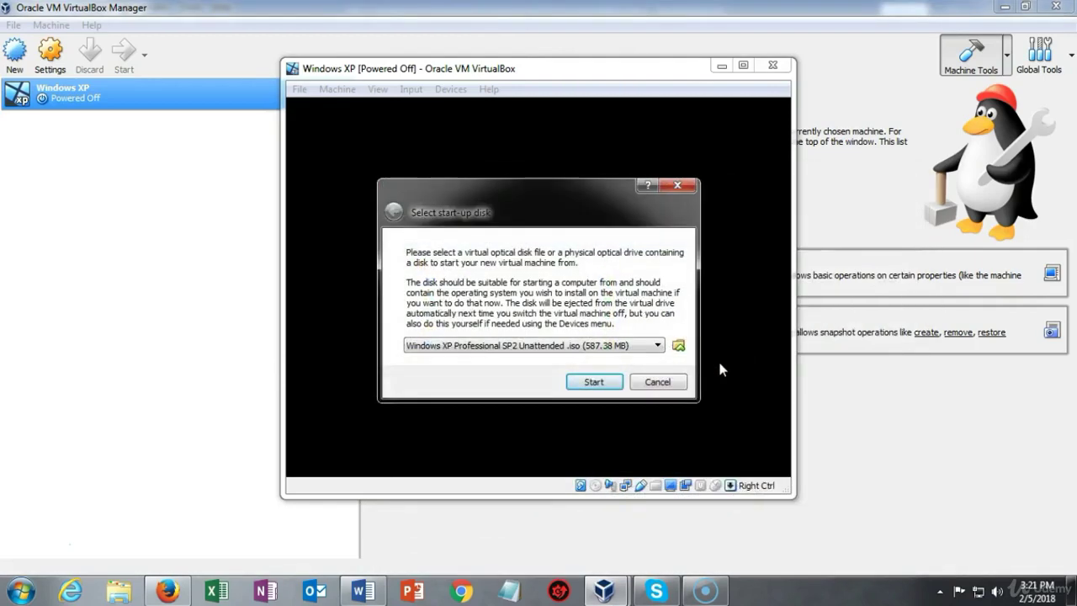
click(596, 384)
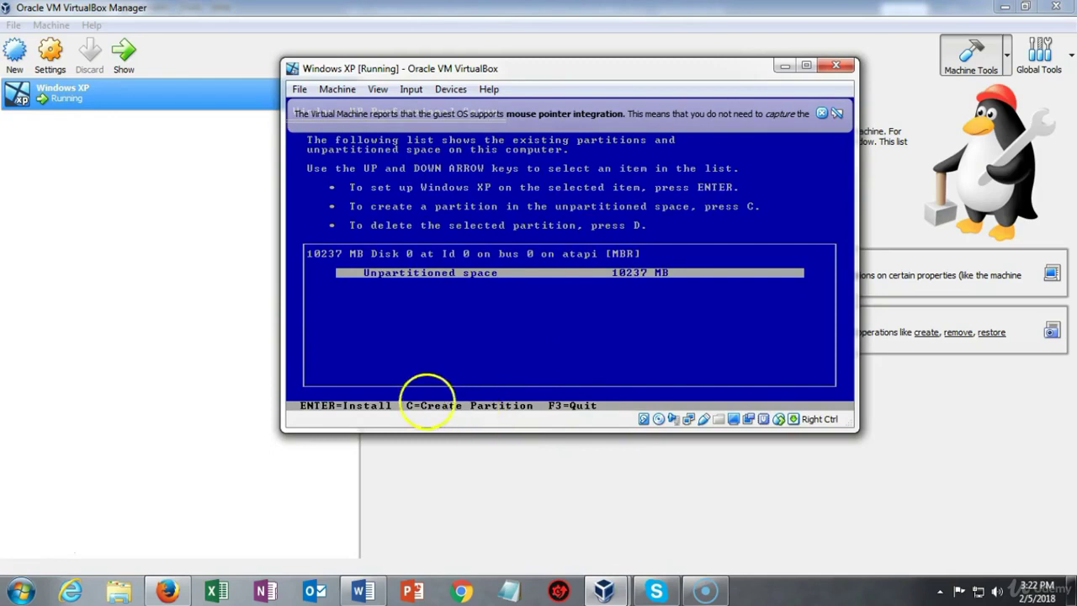
- Install Windows XP on the unpartitioned space using a full NTFS format, and accept the default date and time settings
key(Return)
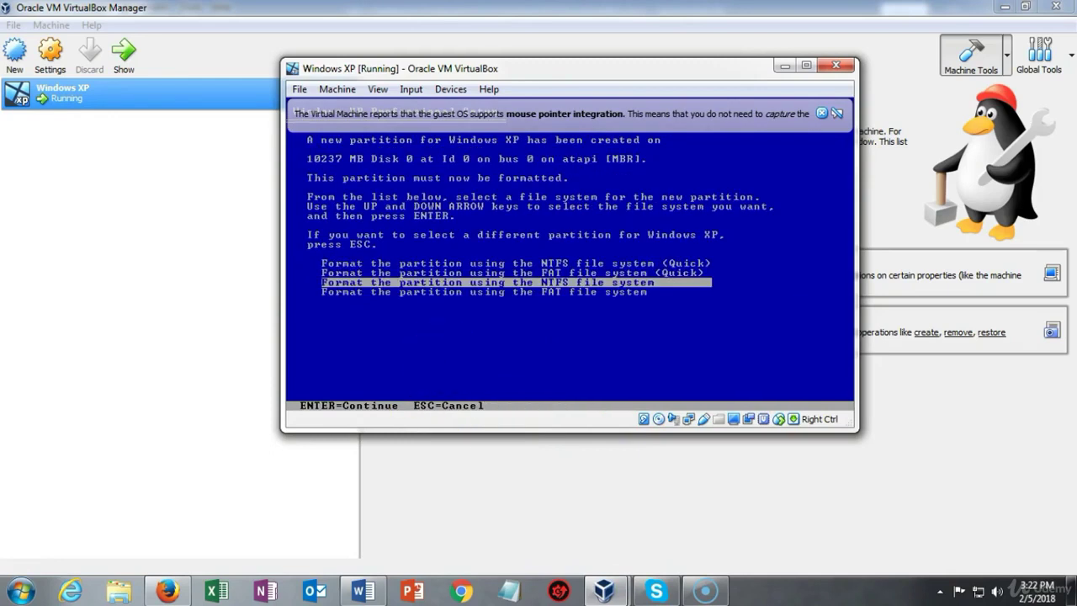
key(Return)
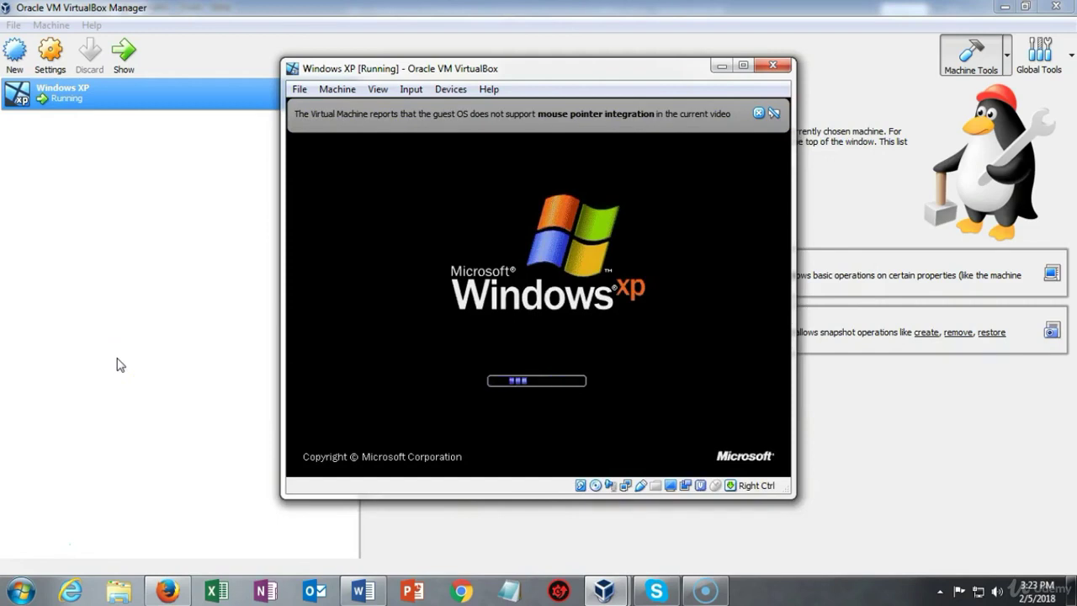
click(103, 353)
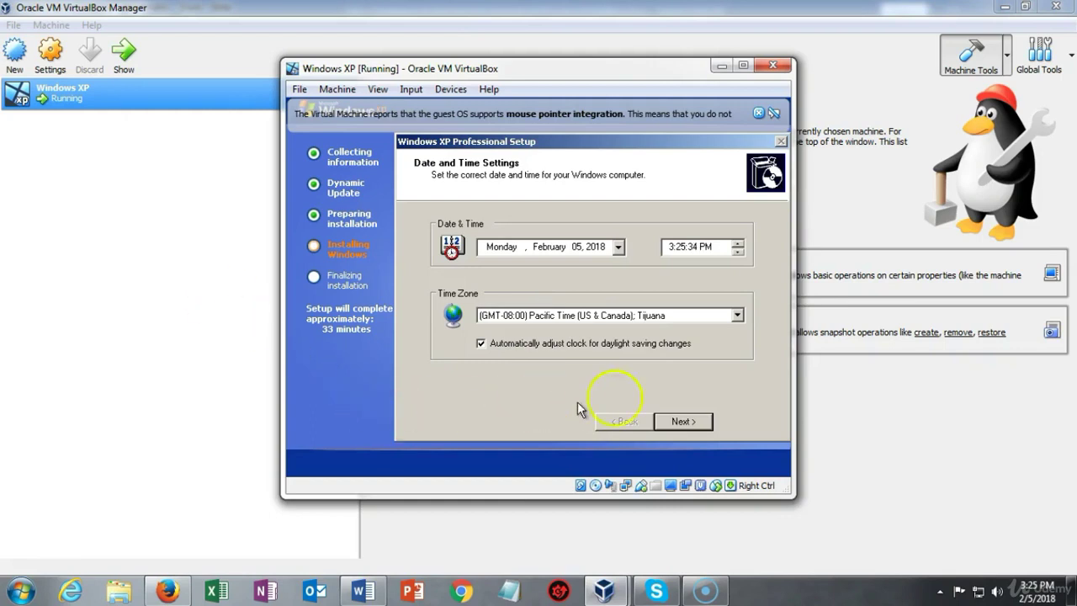
click(681, 423)
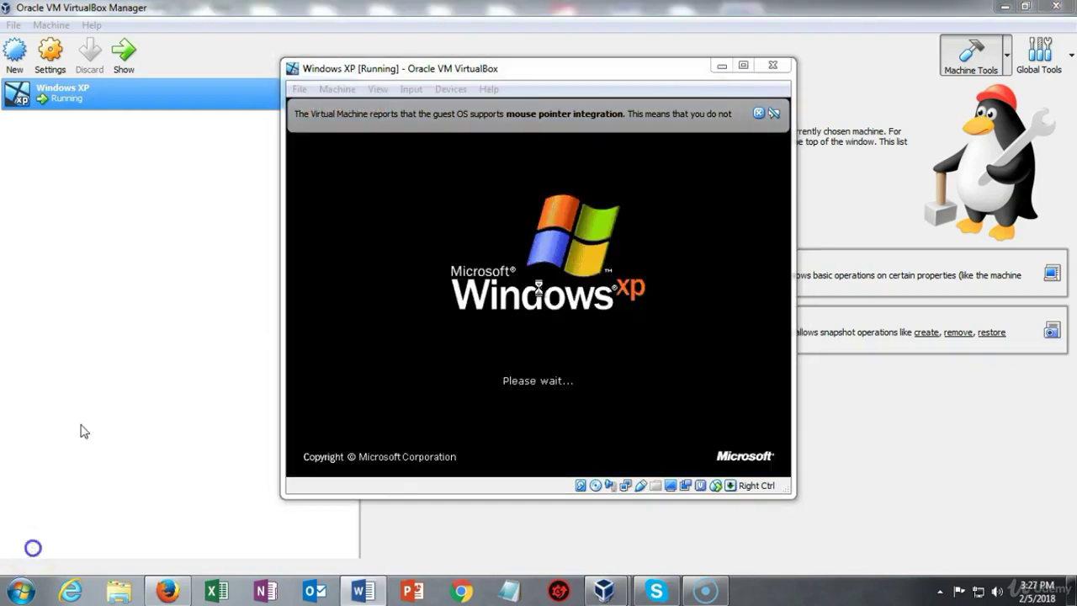
click(96, 428)
click(66, 406)
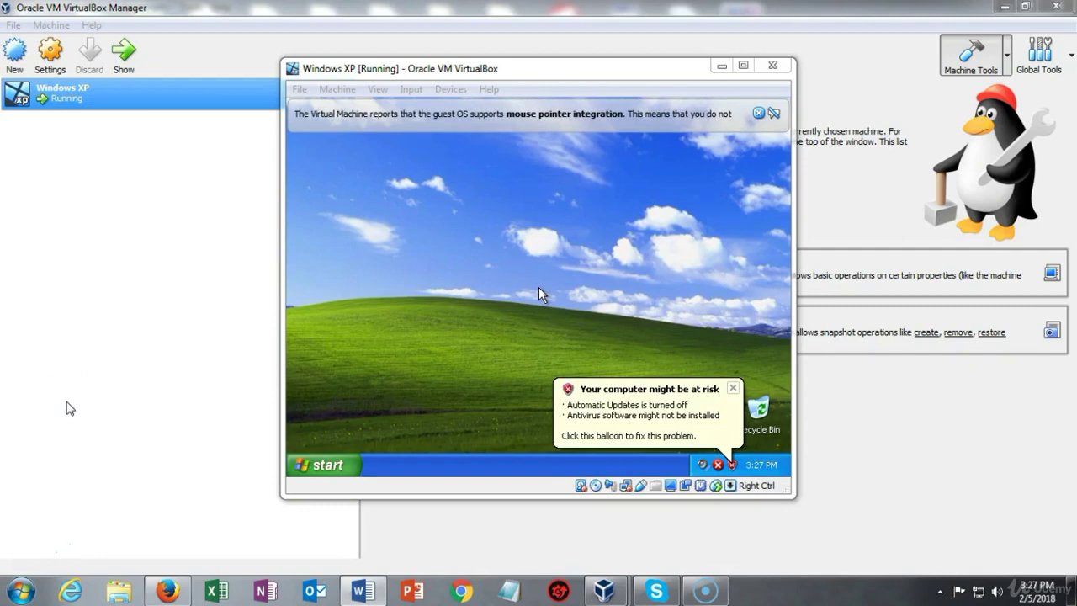
click(51, 397)
click(122, 368)
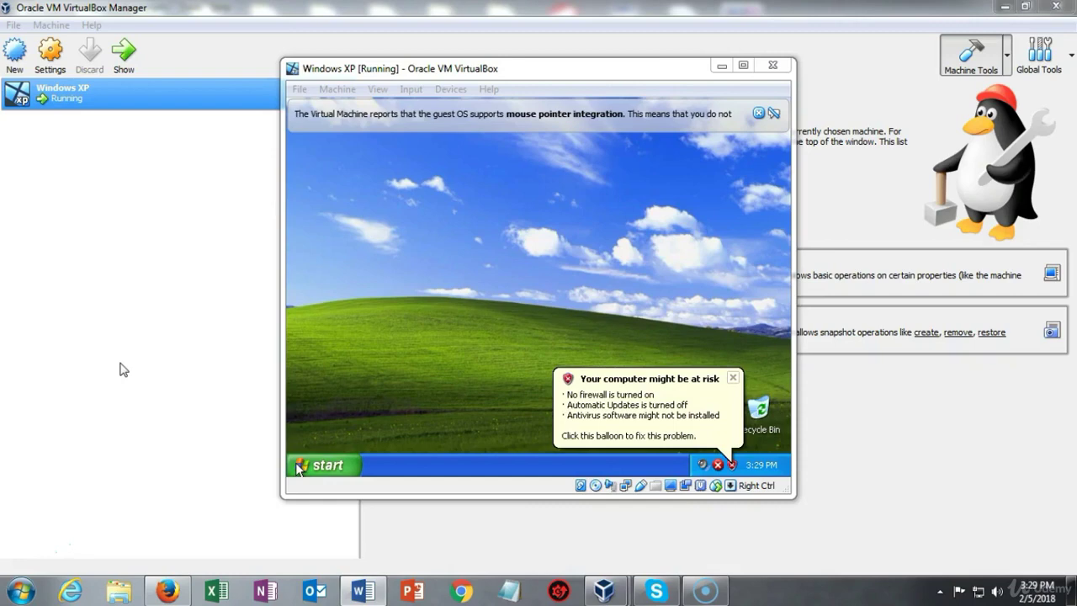
click(204, 318)
- Insert the Guest Additions CD image, install VirtualBox Guest Additions 5.2.6 with the default location and components, and reboot the guest immediately
click(447, 90)
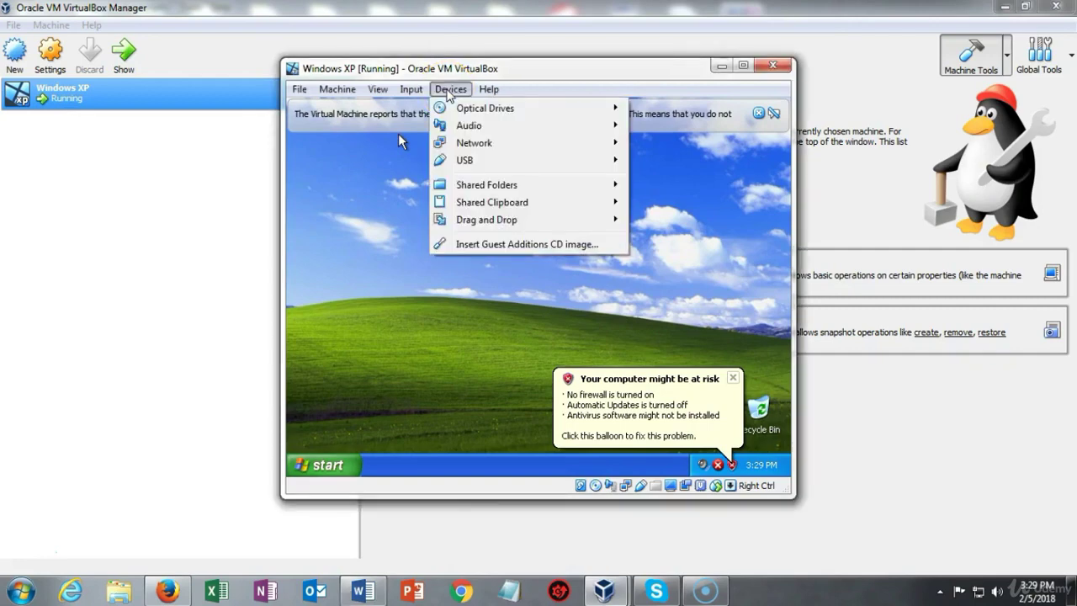
click(480, 244)
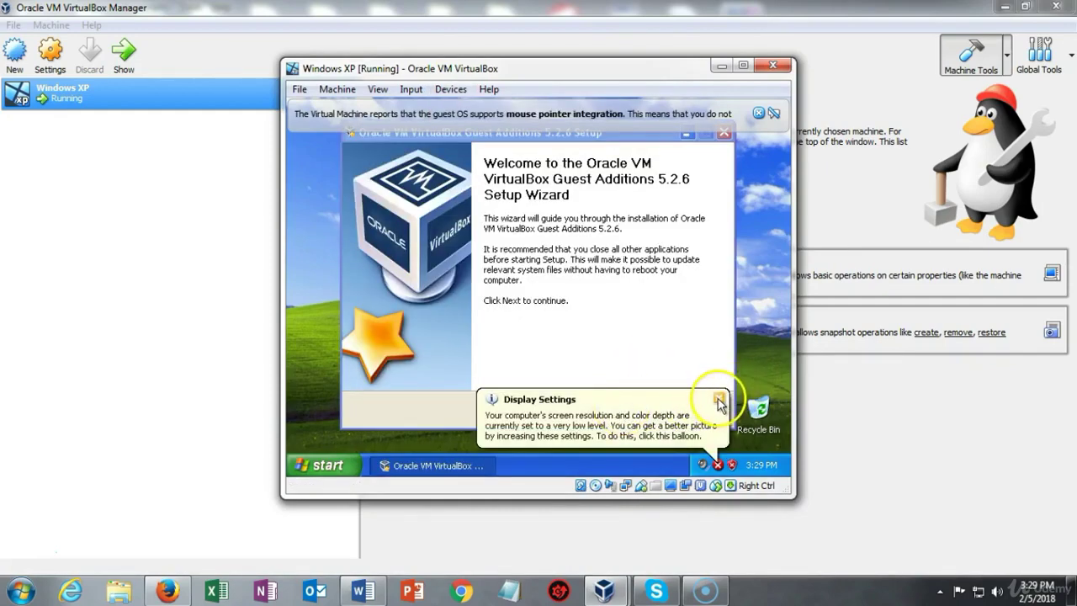
click(719, 400)
click(628, 413)
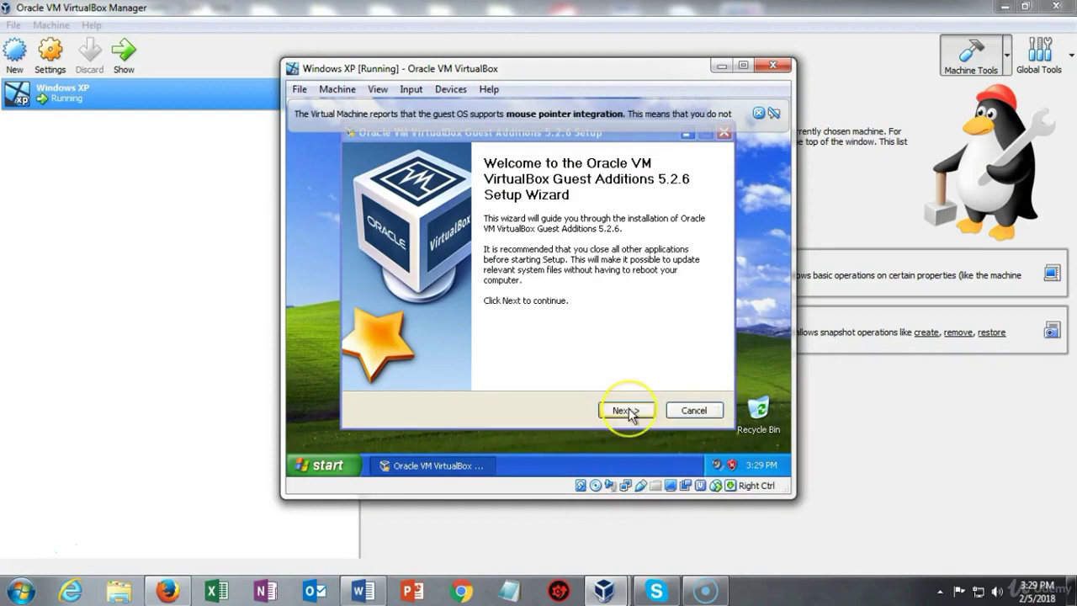
click(626, 410)
click(628, 410)
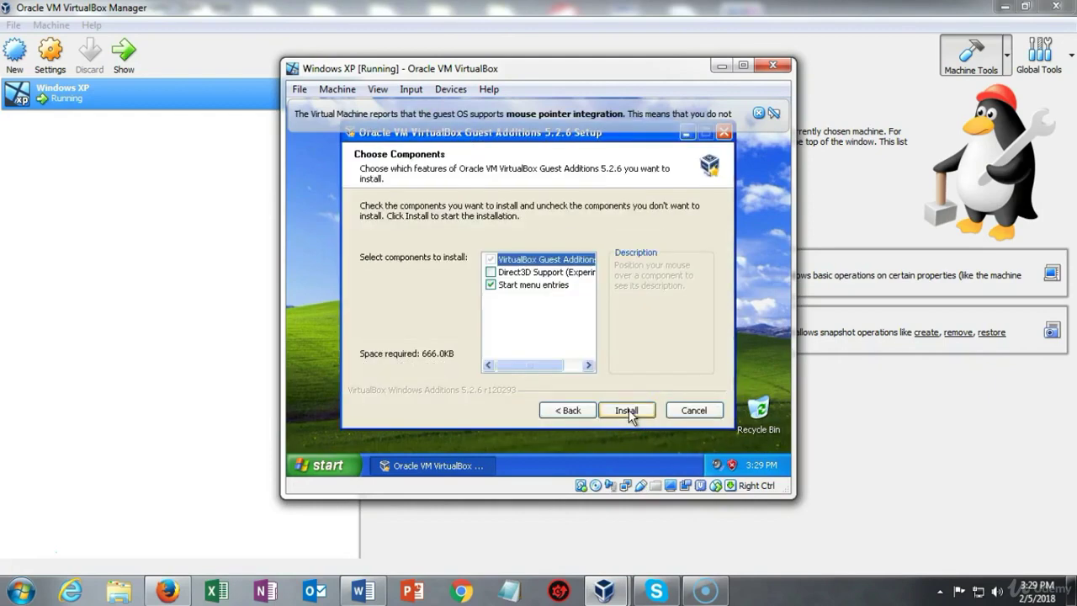
click(629, 410)
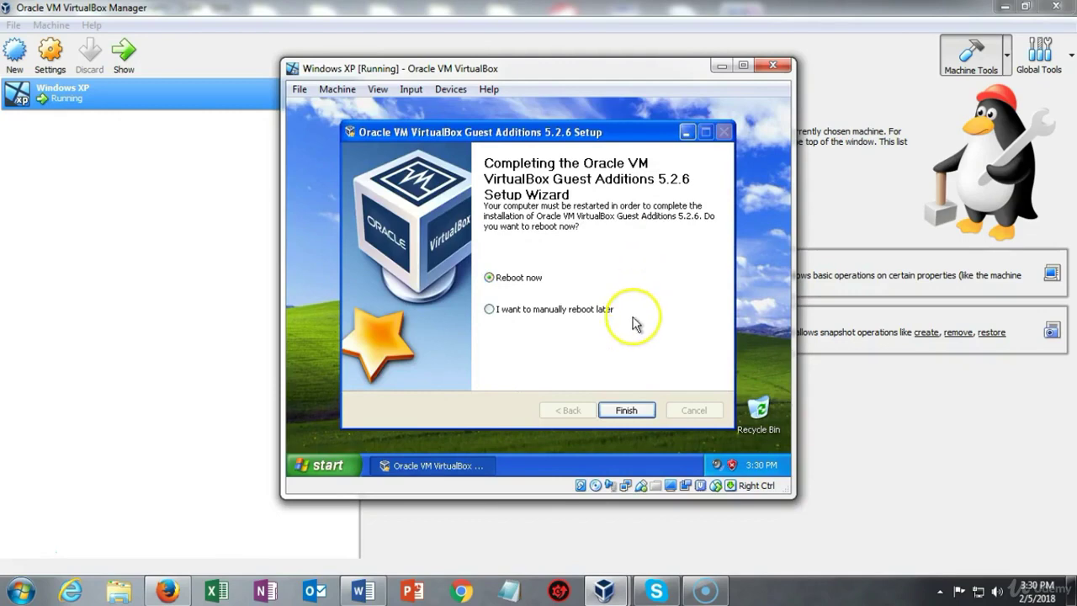
click(627, 410)
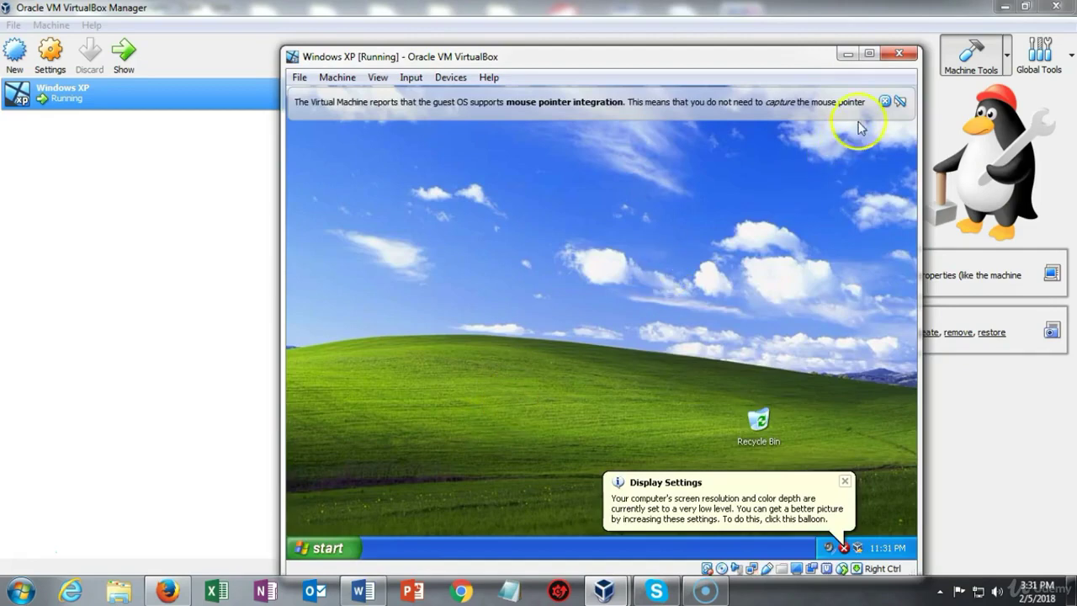
- Maximize the virtual machine window and set the guest's screen saver to (None) in its display properties
click(870, 53)
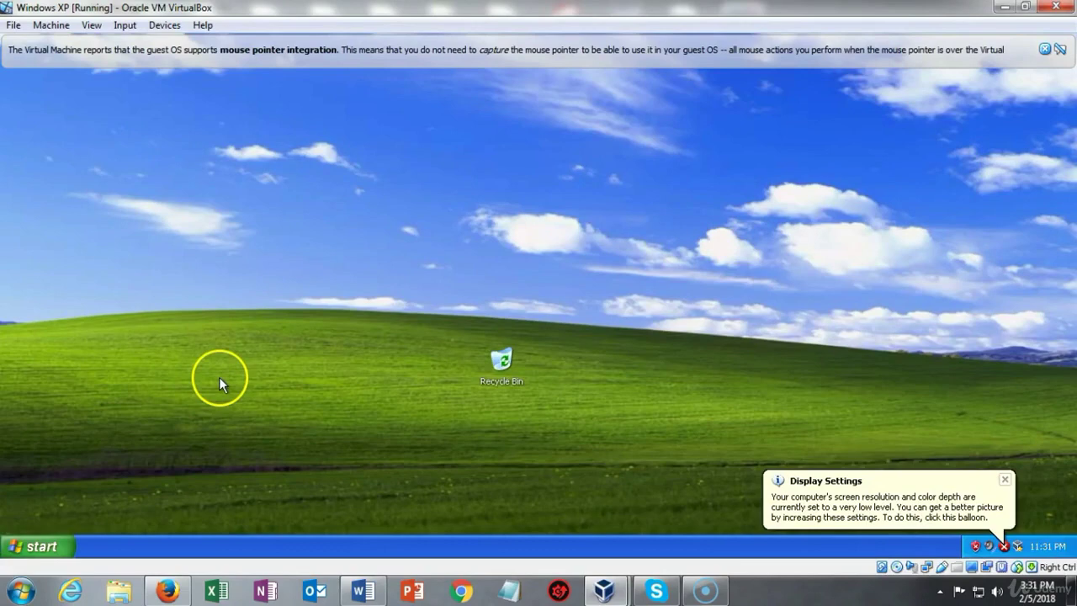
right_click(392, 217)
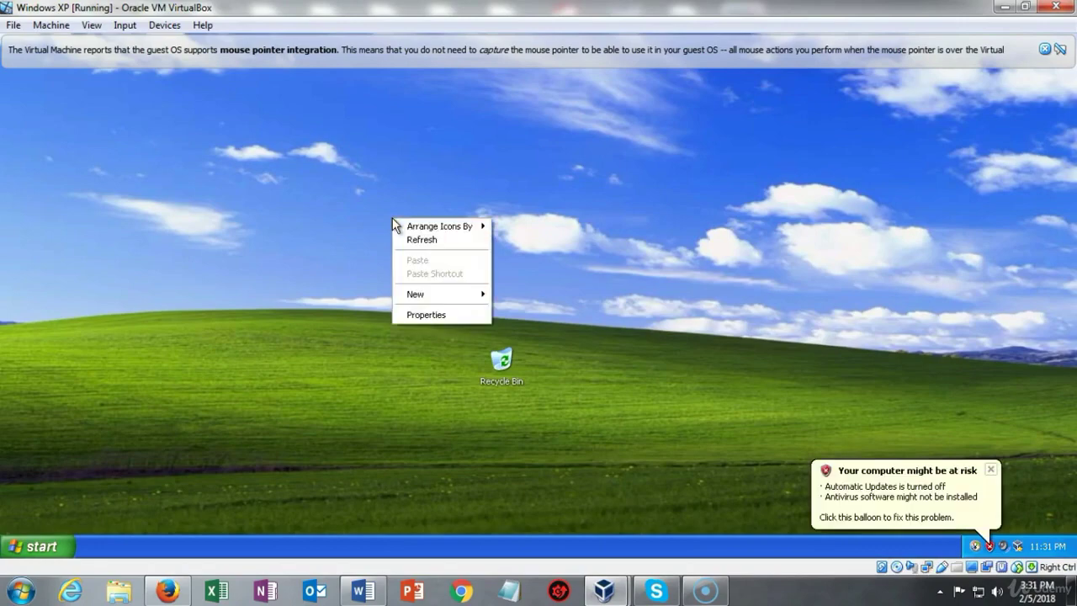
click(431, 316)
drag(472, 160, 522, 169)
click(461, 192)
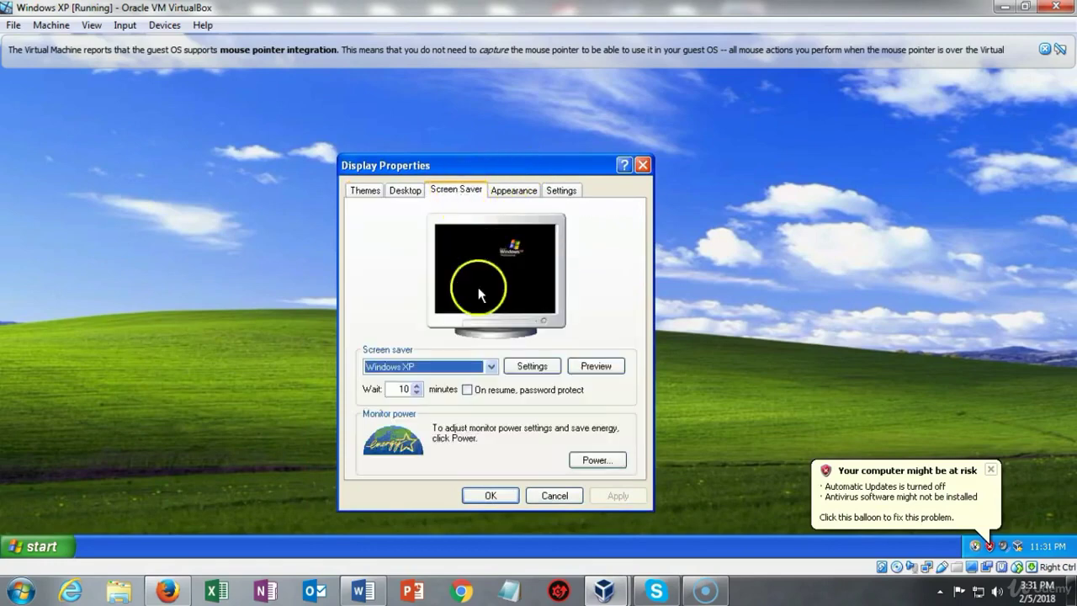
click(492, 368)
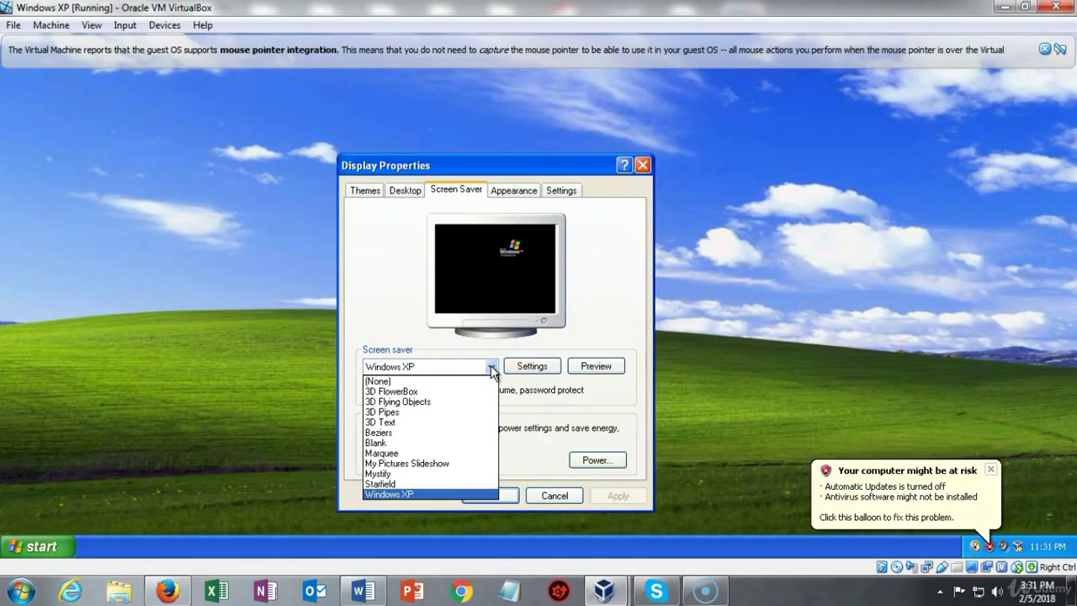
click(436, 381)
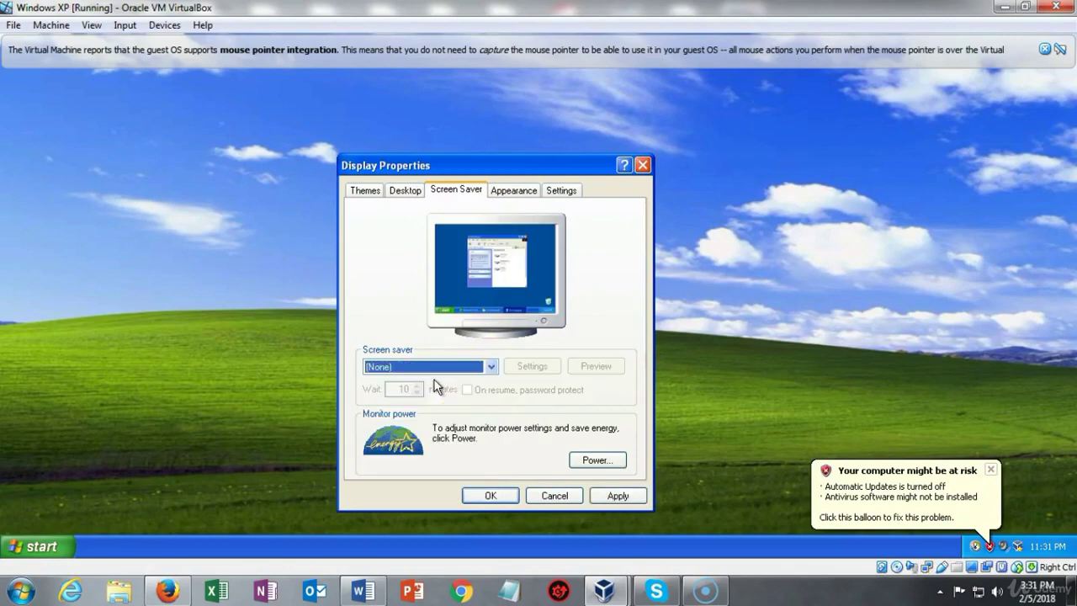
click(488, 497)
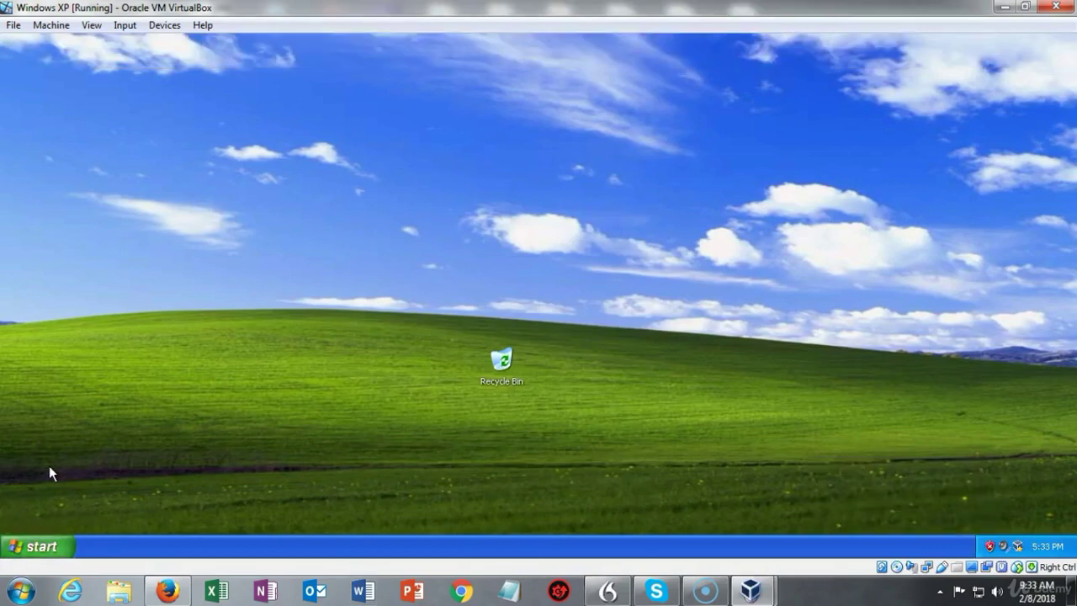
- Switch the guest's Control Panel to Classic View and accept the Off (not recommended) setting for Windows Firewall
click(13, 550)
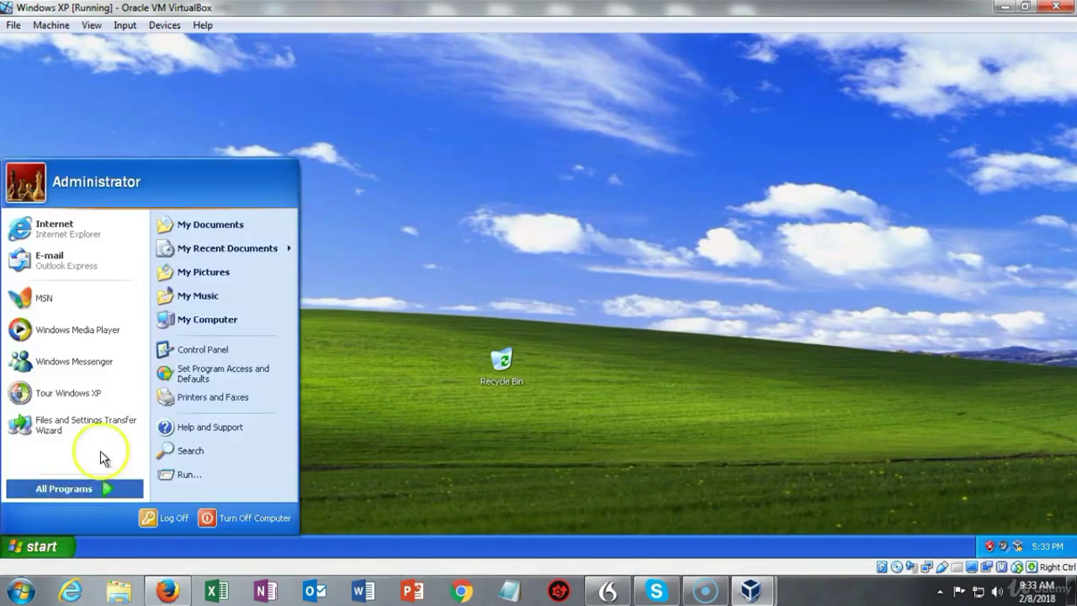
click(237, 349)
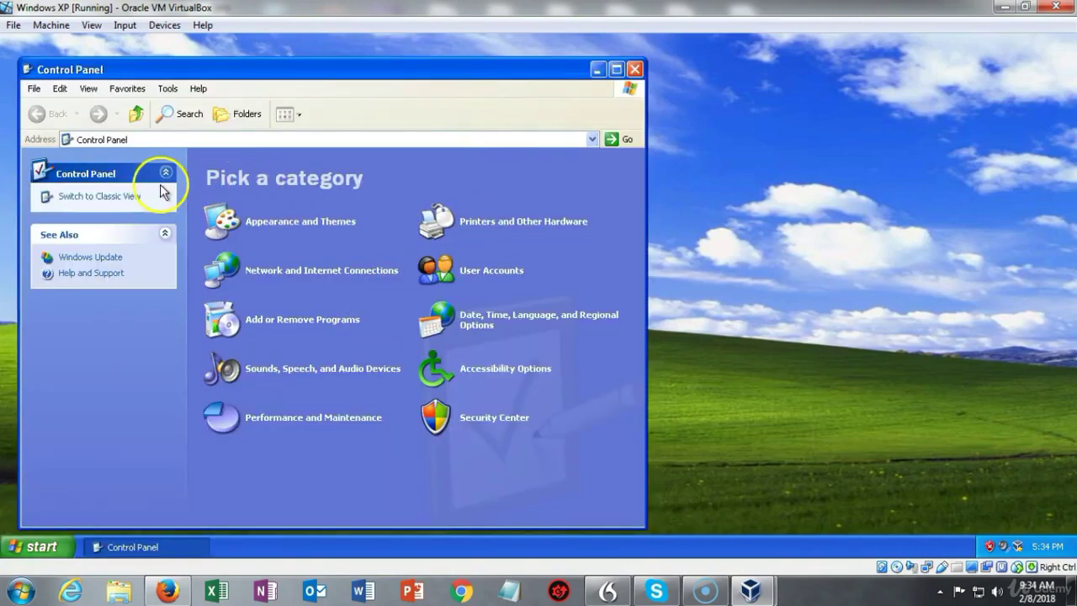
click(135, 197)
double_click(570, 347)
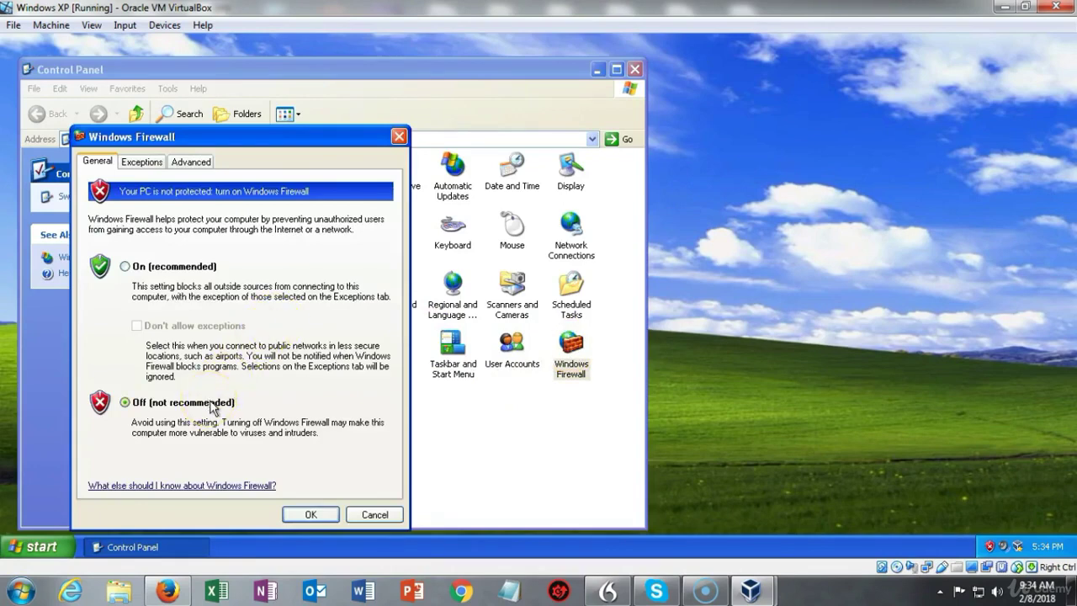
click(311, 514)
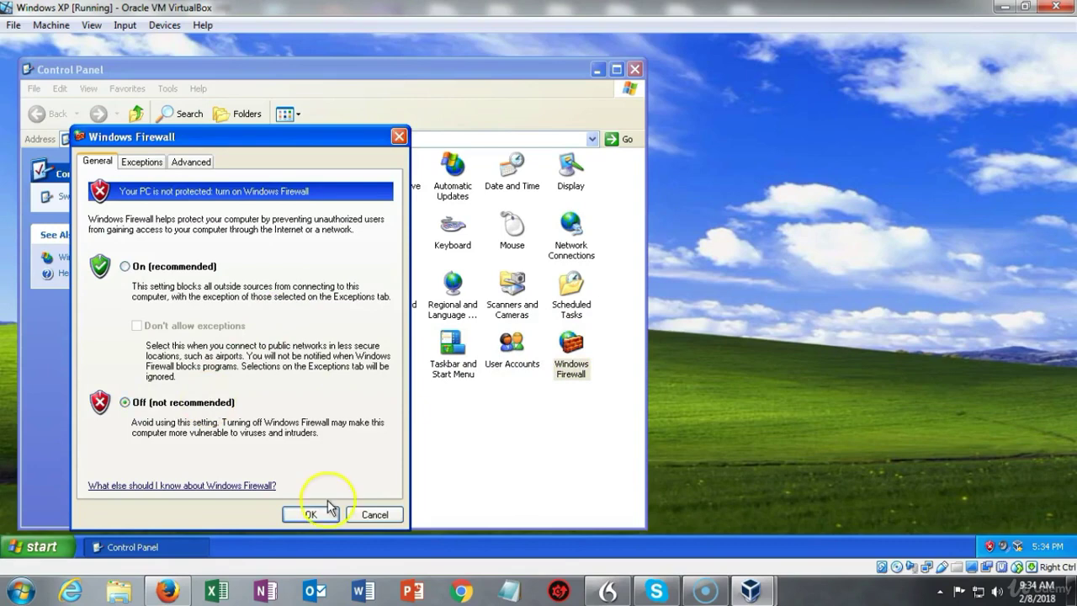
click(634, 69)
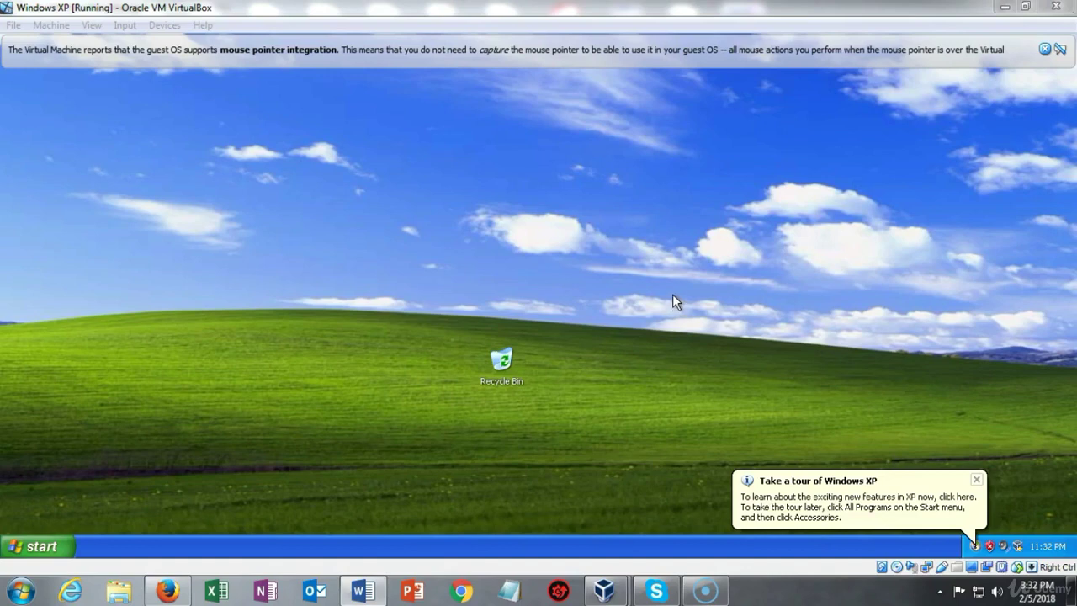
- Review the options for closing the virtual machine and for turning off the guest computer, cancelling both dialogs
click(1055, 8)
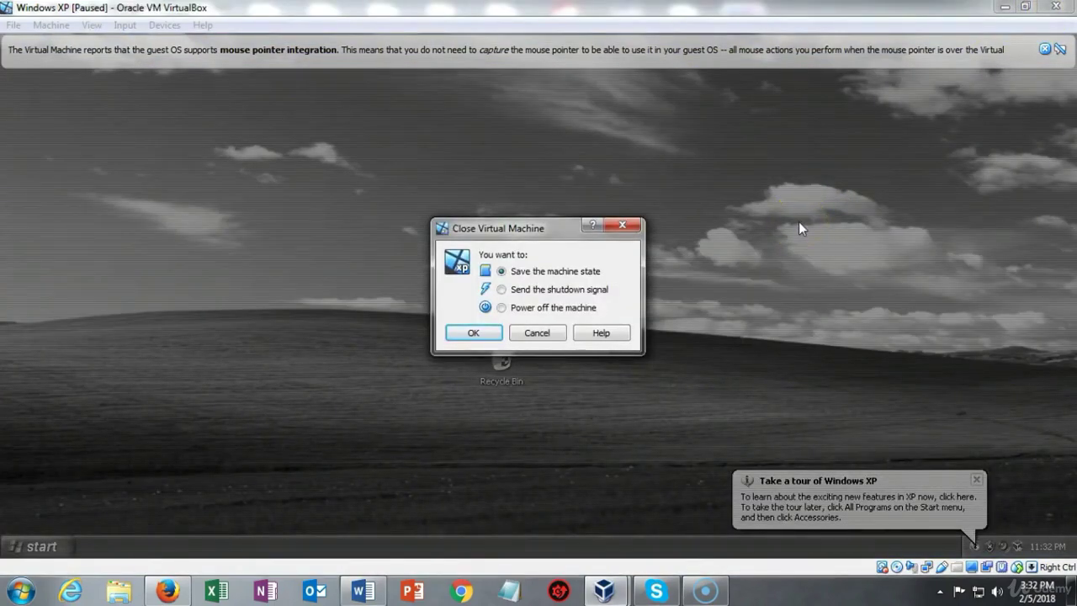
click(622, 225)
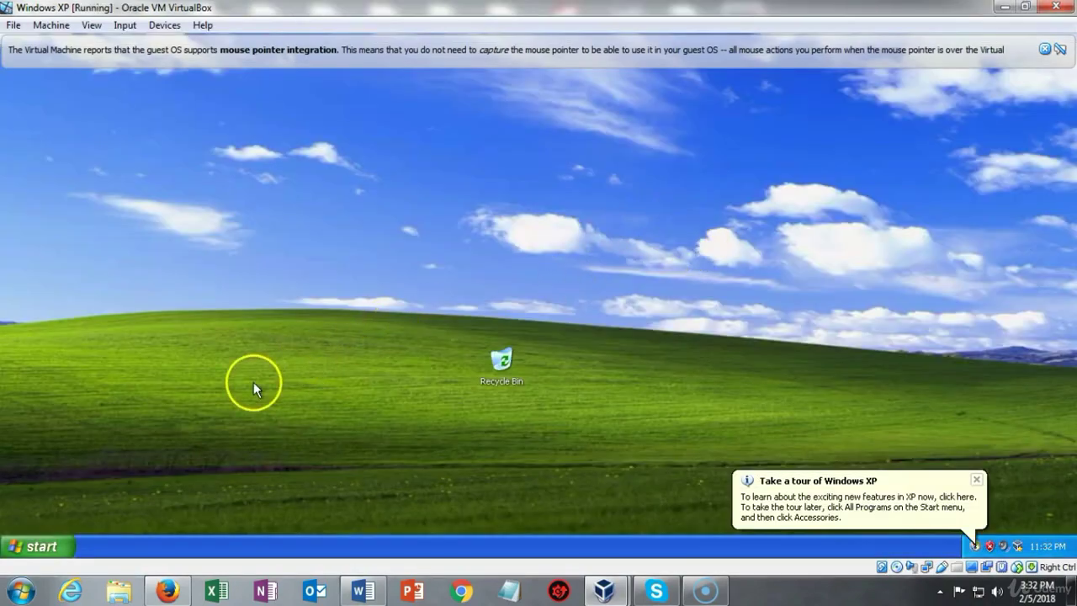
click(12, 552)
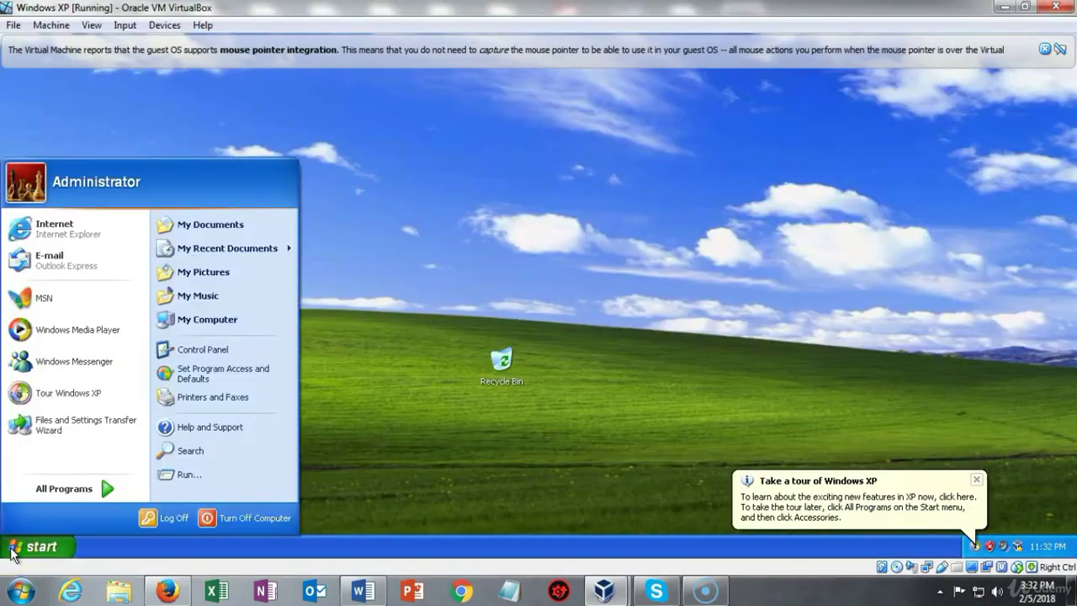
click(245, 520)
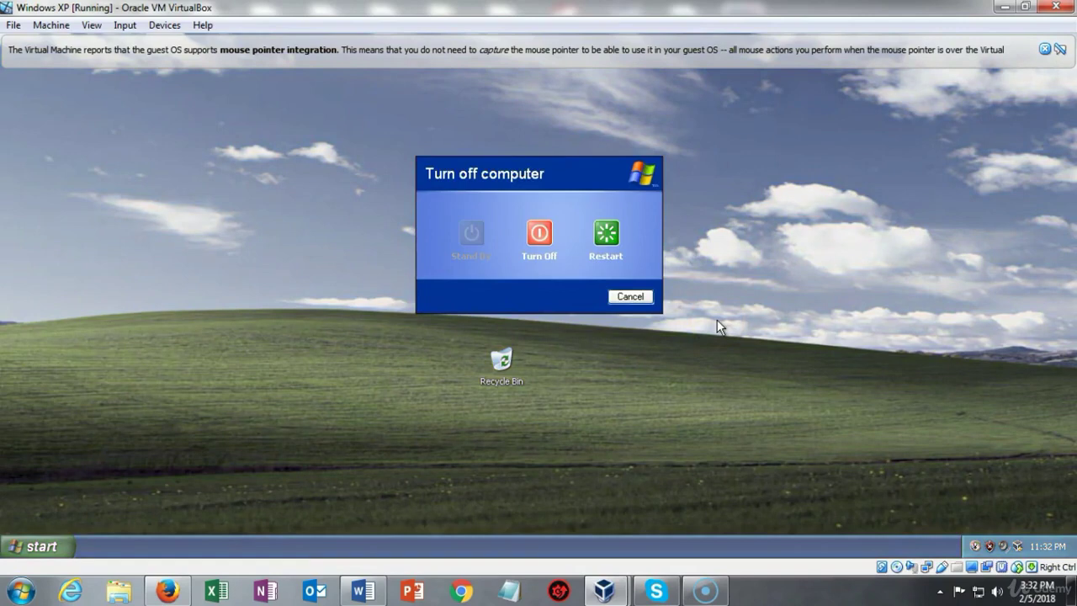
click(647, 299)
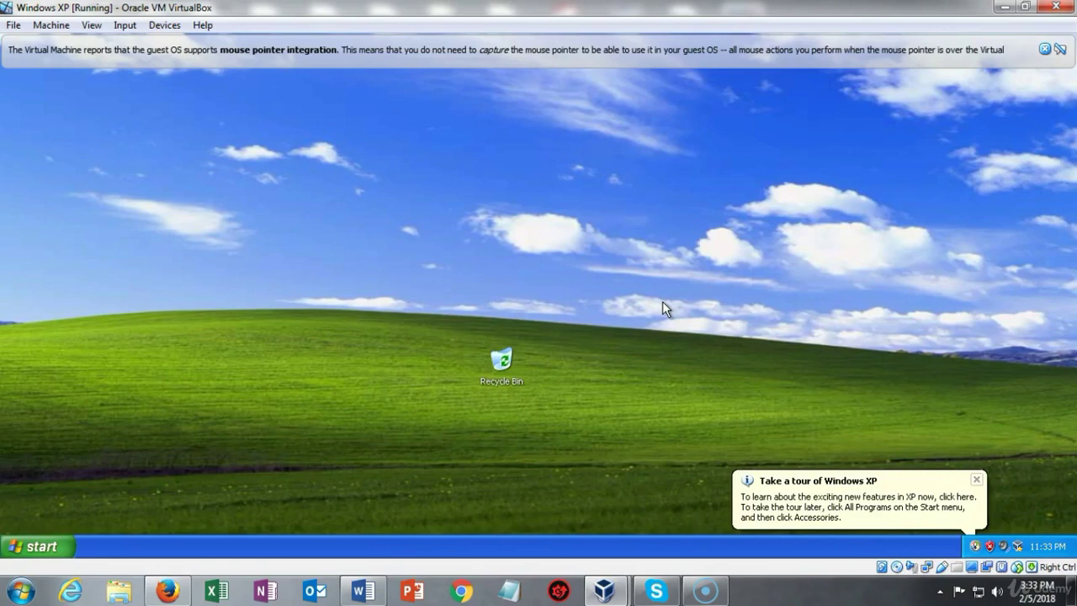
click(345, 299)
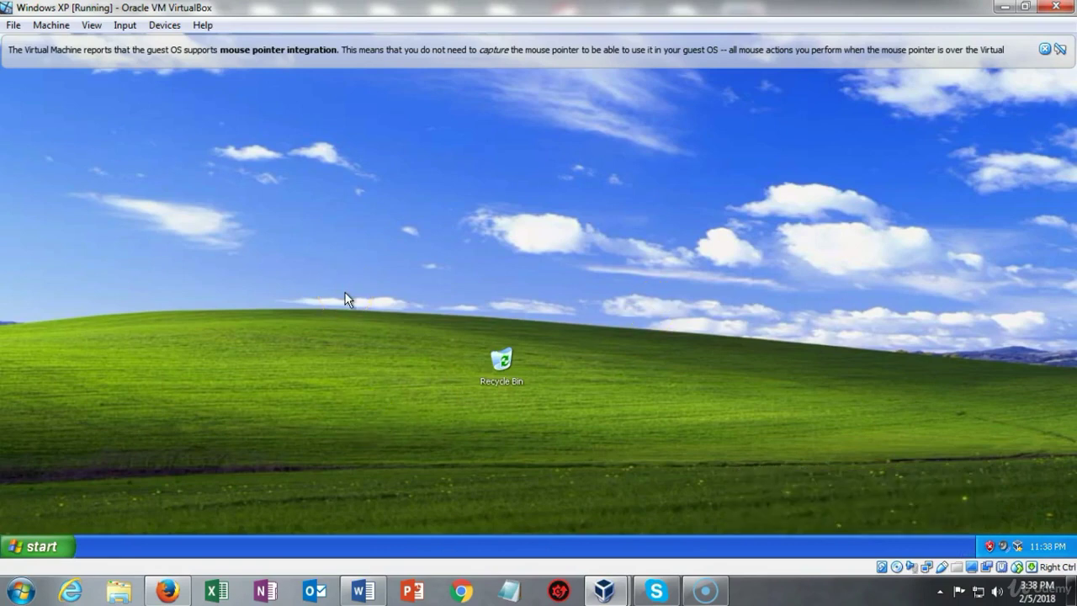